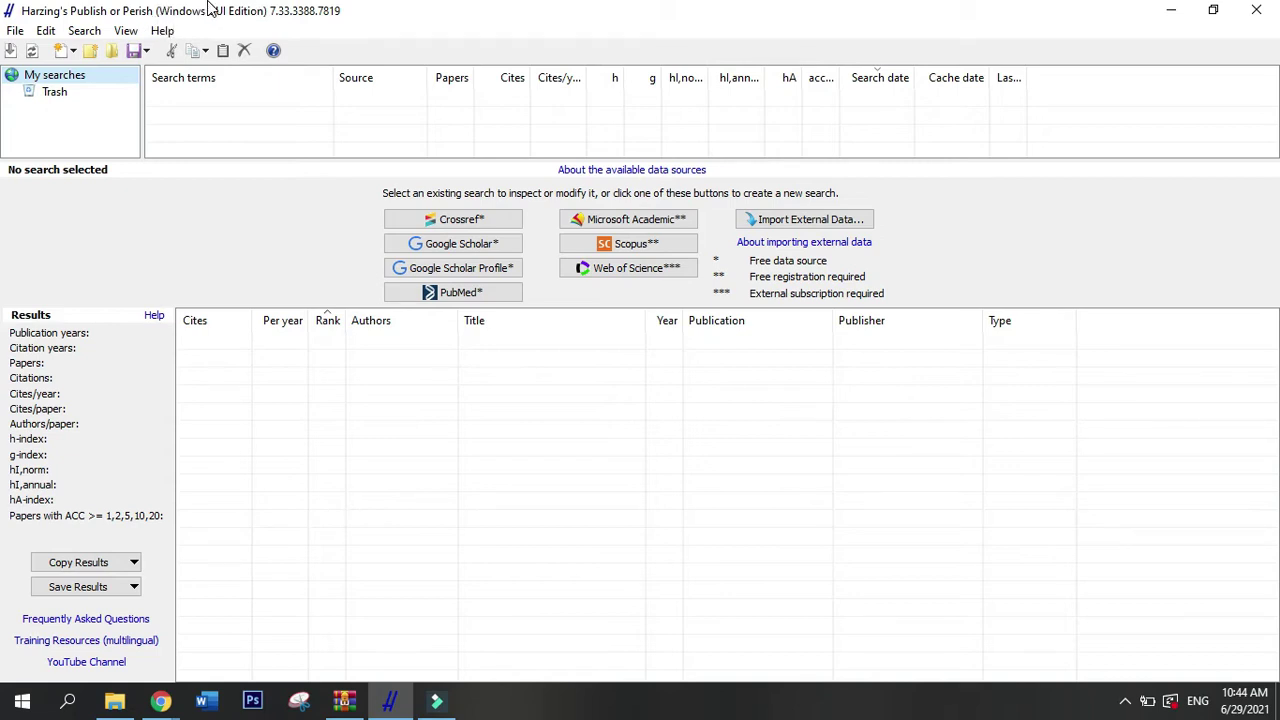
Switch to Chrome, view the Scopus Preview home page and bring up the Elsevier Developer Portal.
{"action": "left_click", "coordinate": [646, 21]}
{"action": "mouse_move", "coordinate": [160, 700]}
{"action": "mouse_move", "coordinate": [125, 650]}
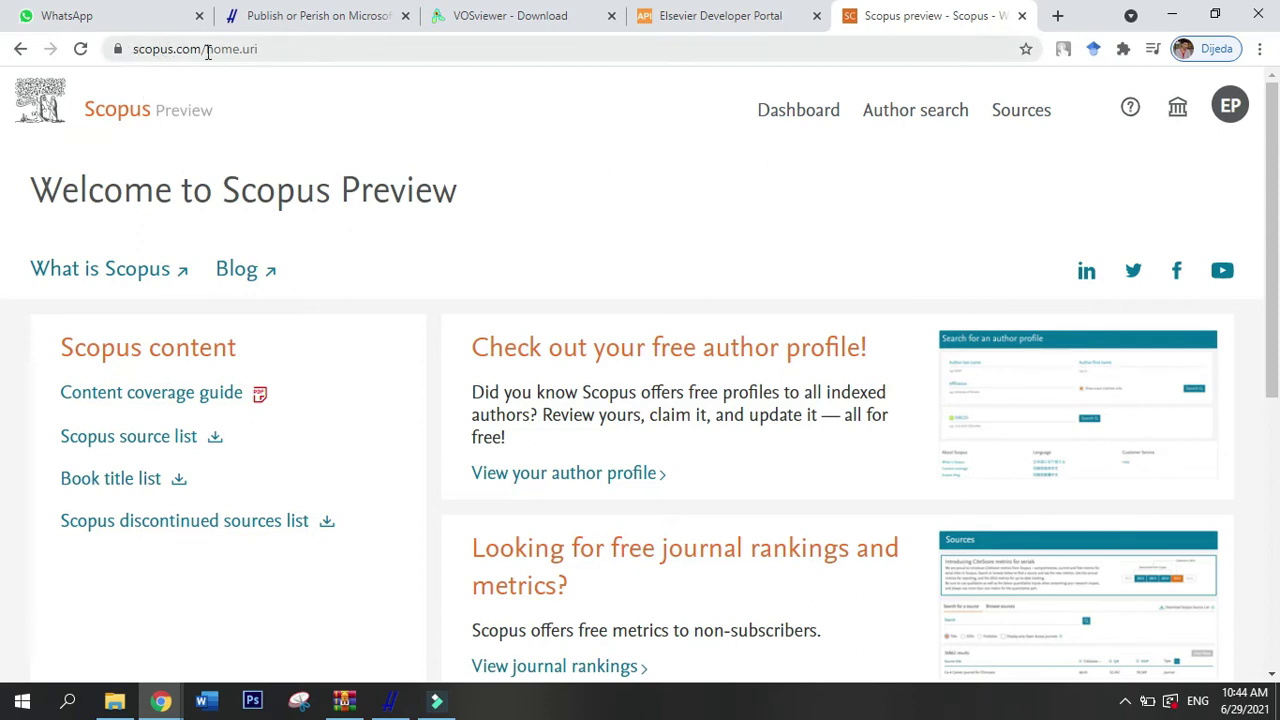
{"action": "left_click", "coordinate": [337, 48]}
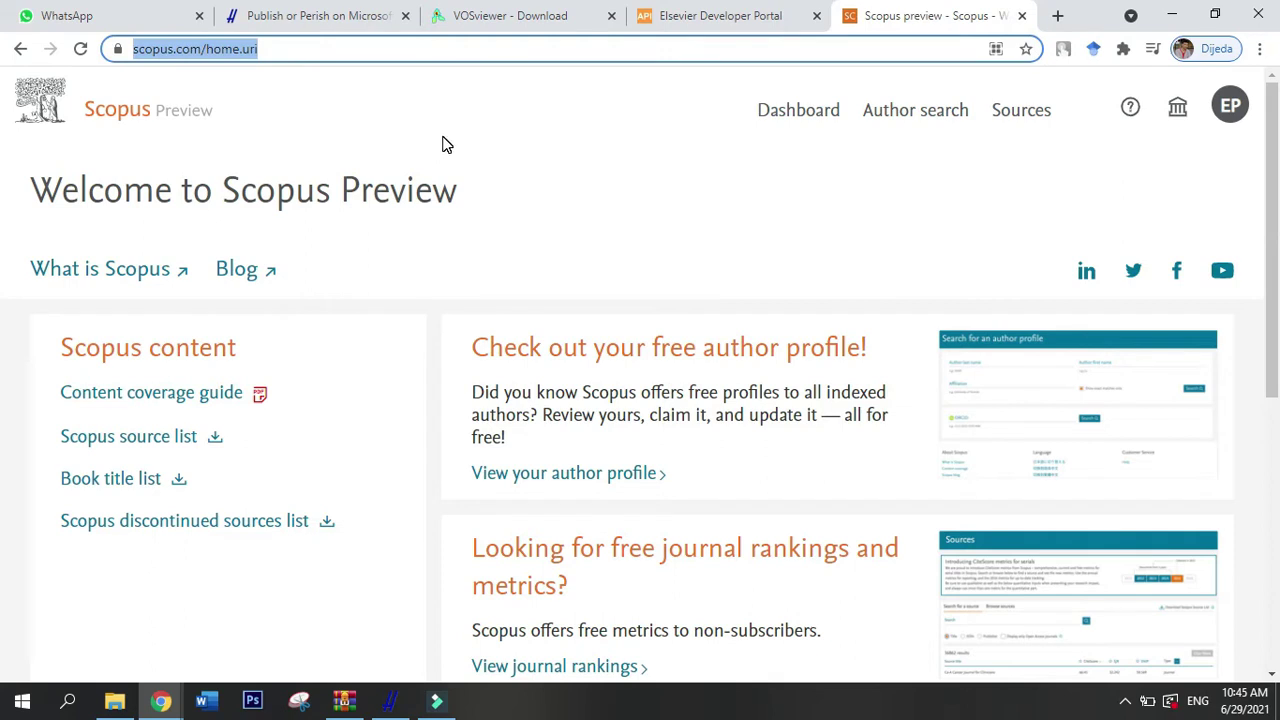
{"action": "left_click", "coordinate": [693, 10]}
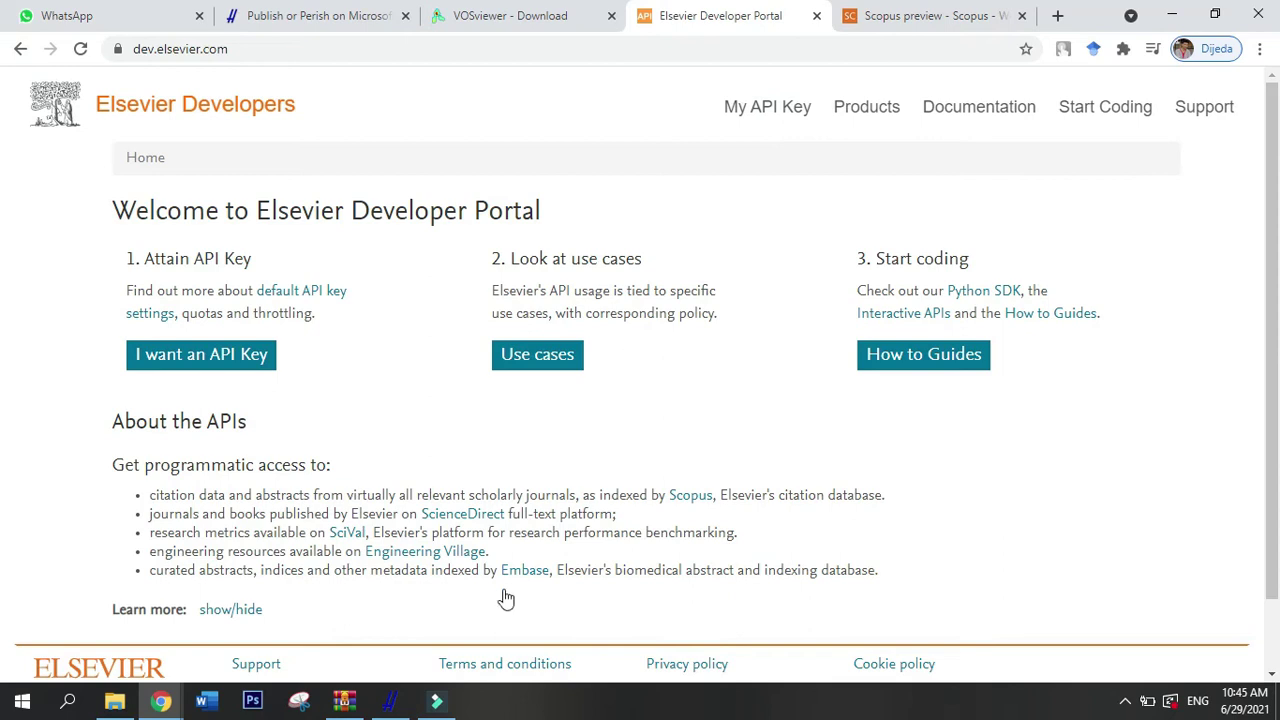
Check Publish or Perish briefly, return to the Elsevier Developer Portal in Chrome and open the registered API keys.
{"action": "left_click", "coordinate": [390, 700]}
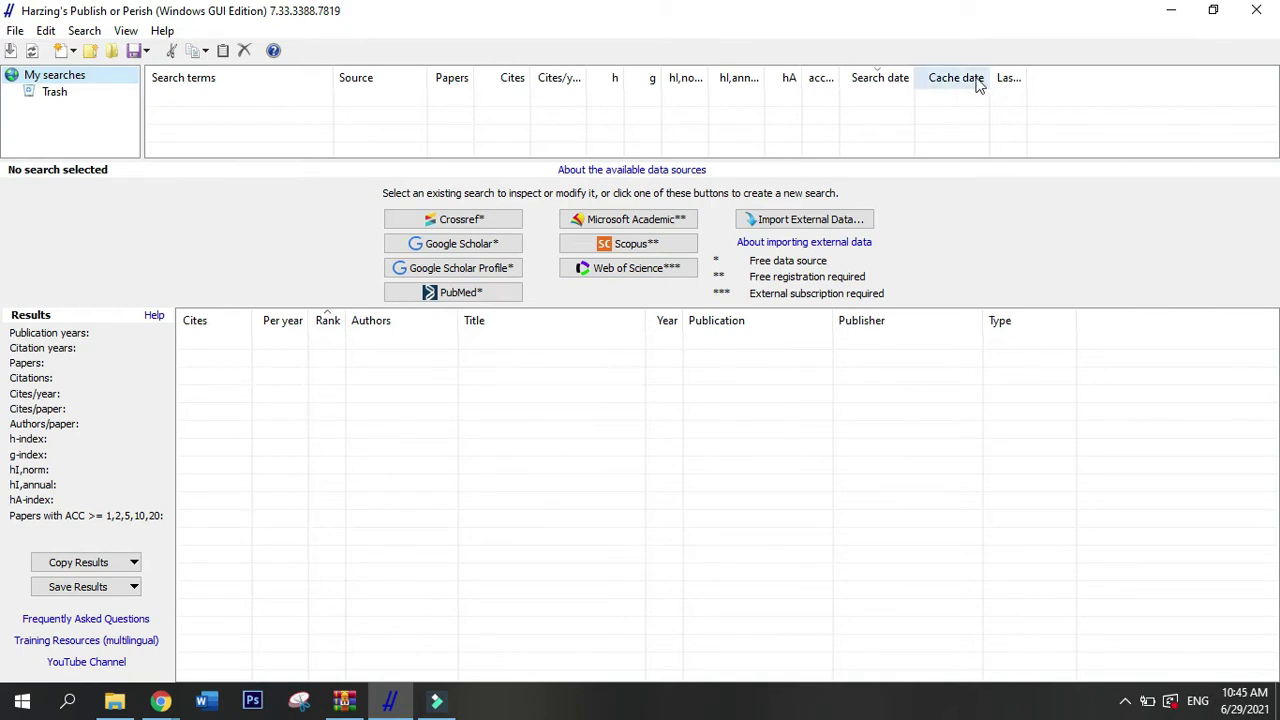
{"action": "left_click", "coordinate": [160, 700]}
{"action": "left_click", "coordinate": [133, 641]}
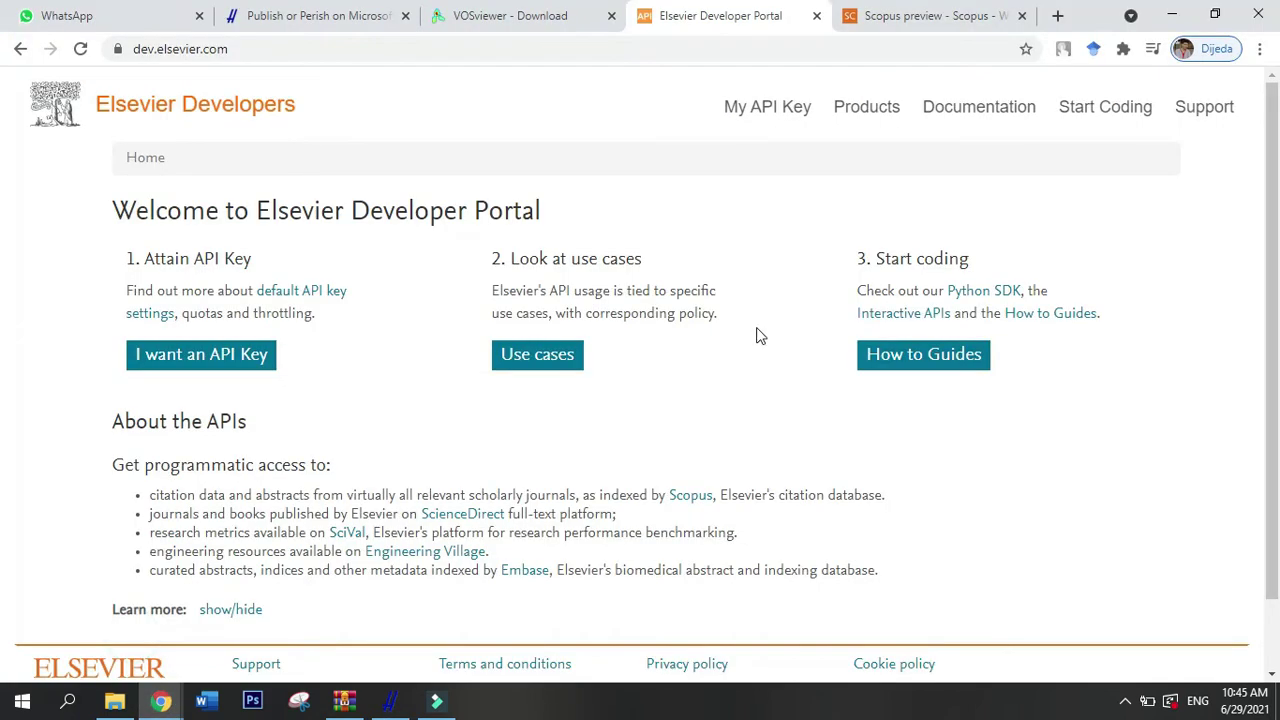
{"action": "left_click", "coordinate": [785, 116]}
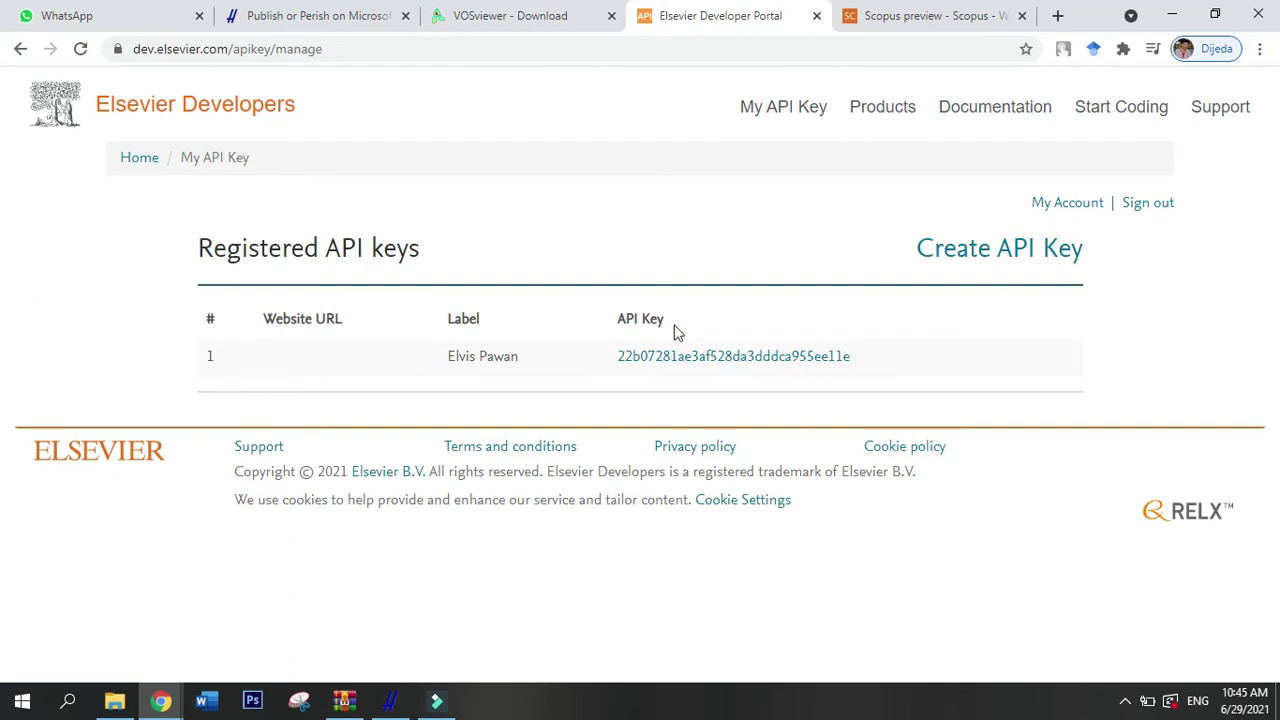
View the form for creating a new API key and return to the list of registered API keys.
{"action": "left_click_drag", "start_coordinate": [868, 380], "coordinate": [634, 356]}
{"action": "left_click", "coordinate": [723, 346]}
{"action": "left_click", "coordinate": [1030, 259]}
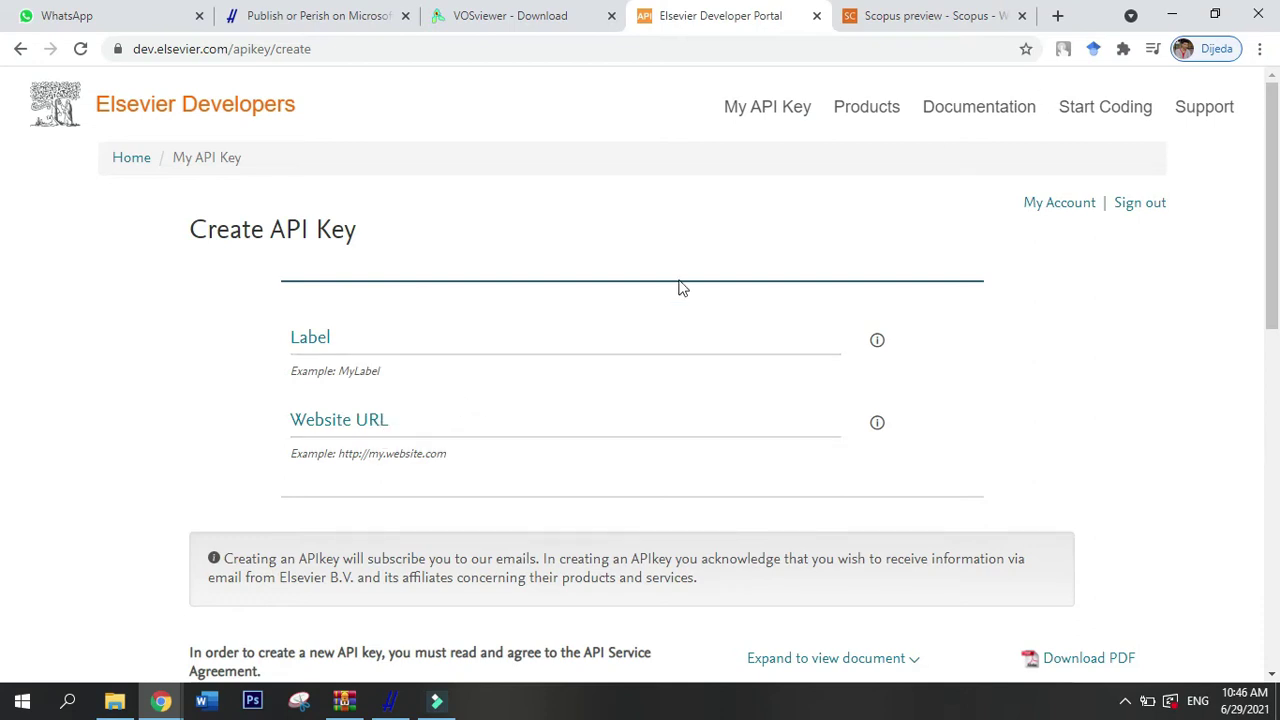
{"action": "left_click", "coordinate": [20, 48]}
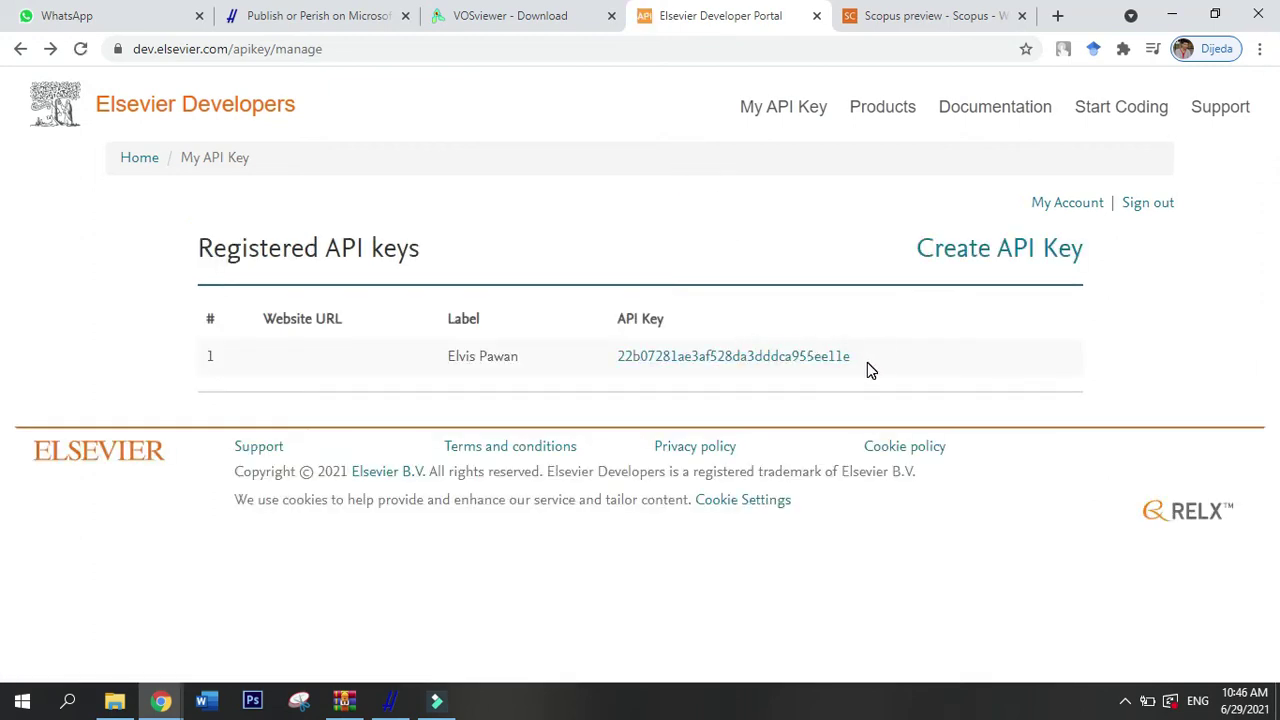
Copy the registered API key from the Elsevier Developer Portal.
{"action": "left_click_drag", "start_coordinate": [849, 362], "coordinate": [609, 346]}
{"action": "right_click", "coordinate": [650, 357]}
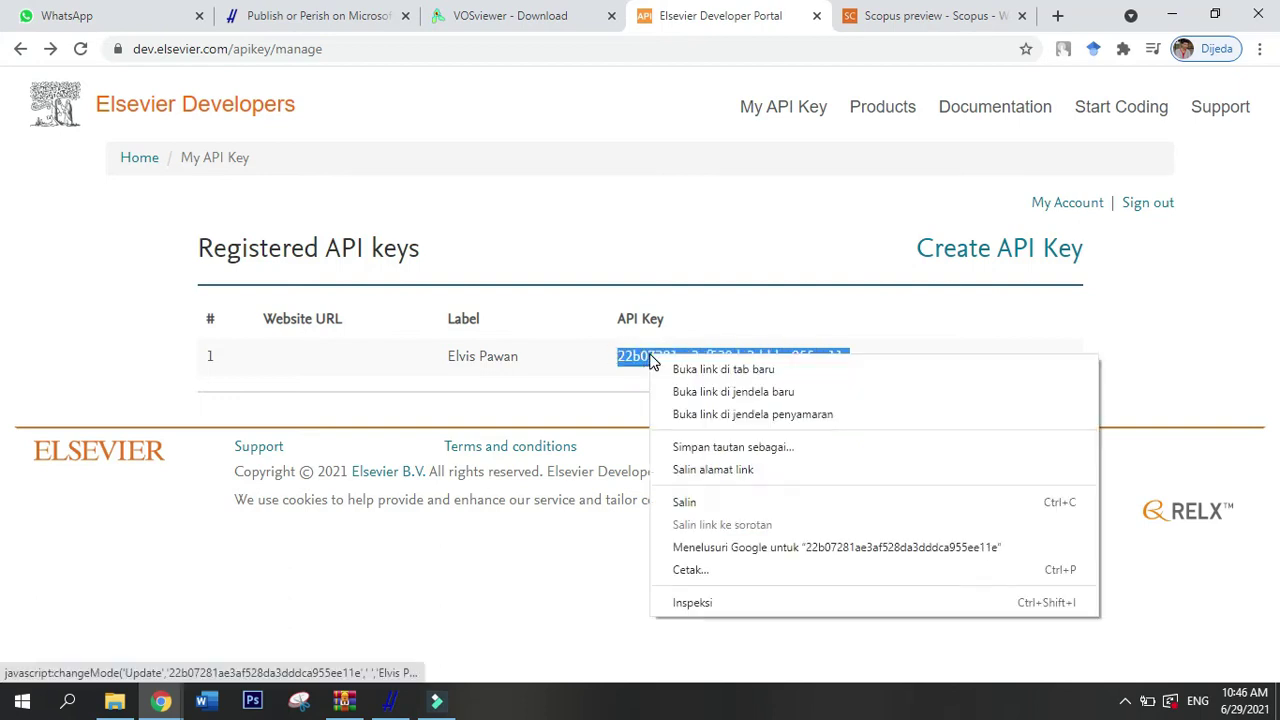
{"action": "left_click", "coordinate": [695, 498]}
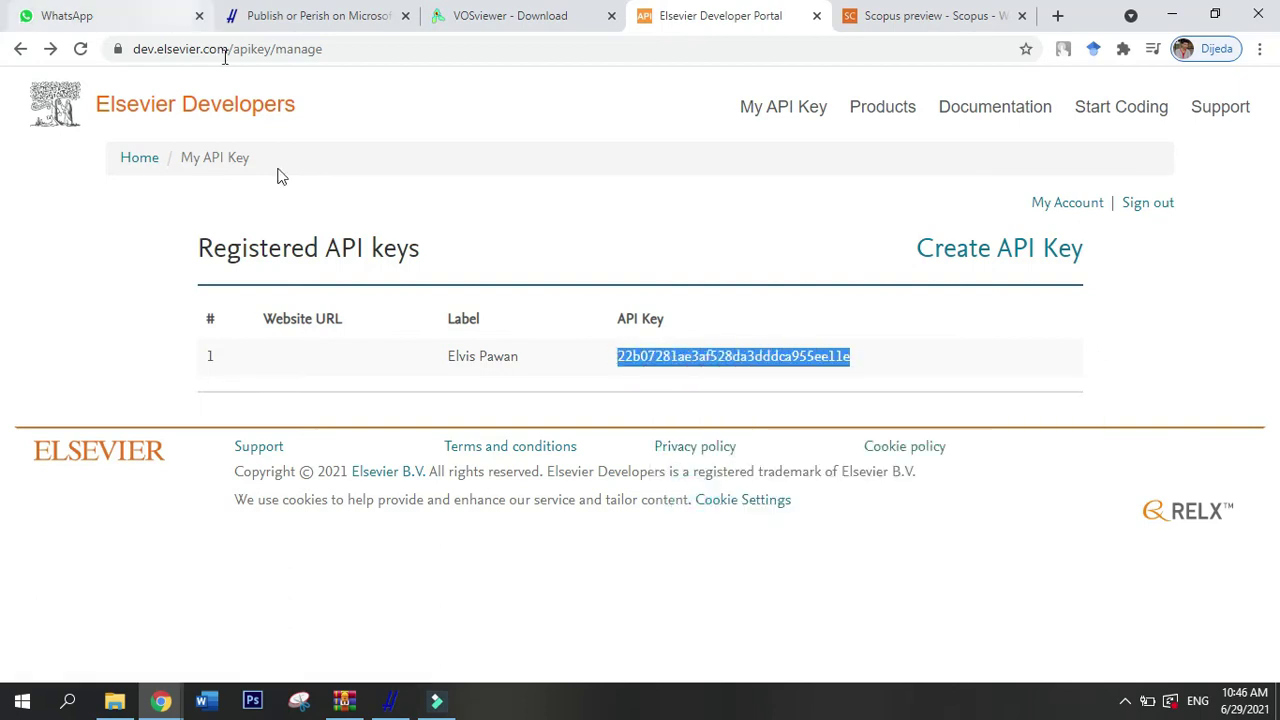
Switch to Publish or Perish and create a new Scopus search.
{"action": "left_click", "coordinate": [390, 700]}
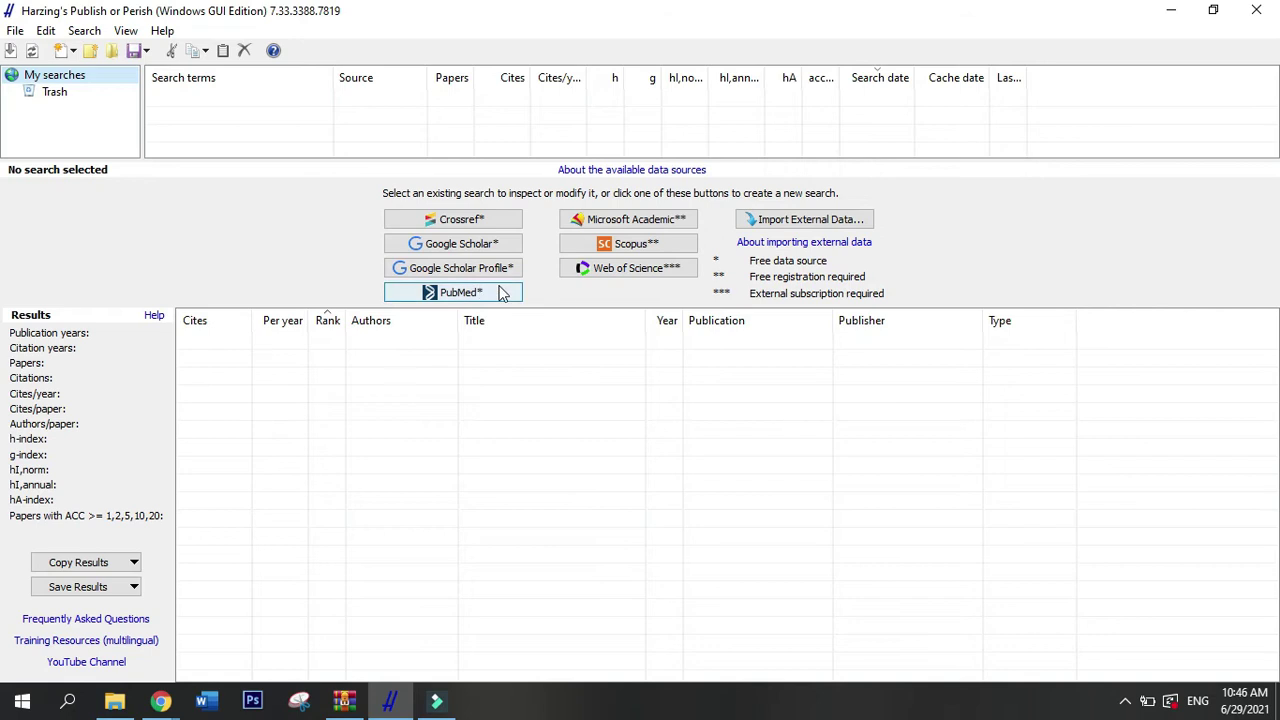
{"action": "left_click", "coordinate": [624, 244]}
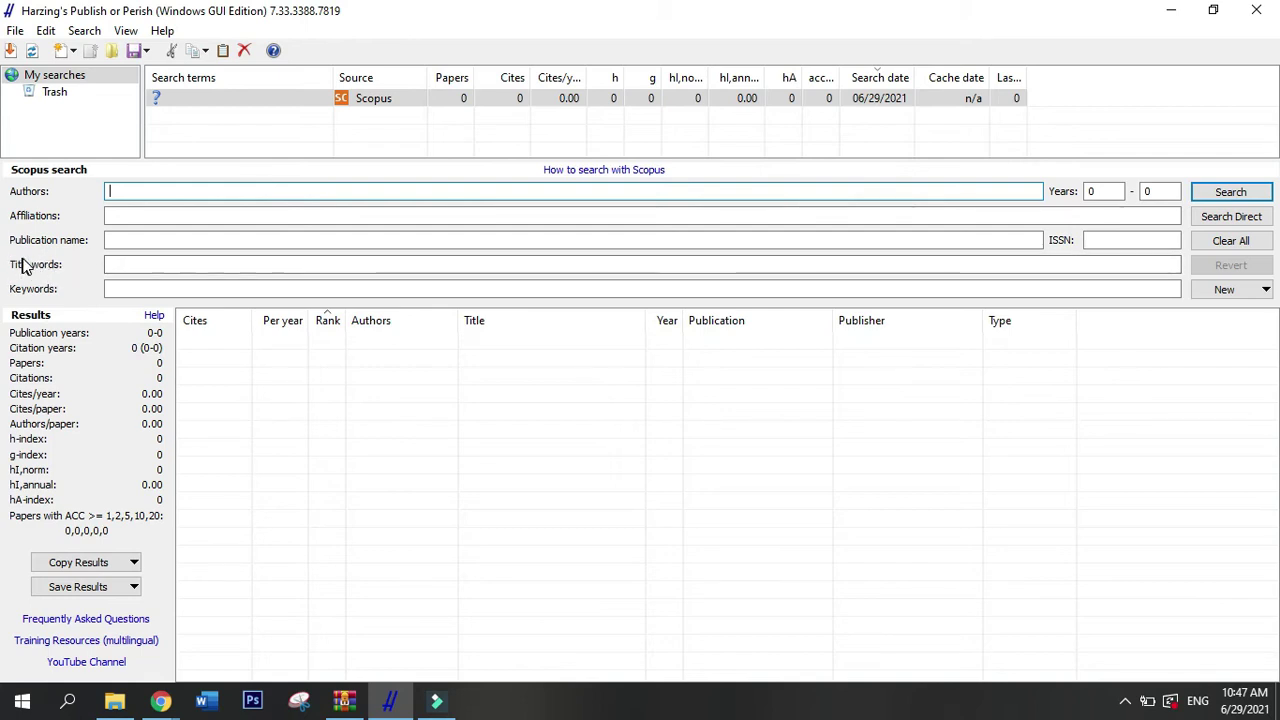
{"action": "left_click", "coordinate": [1104, 191]}
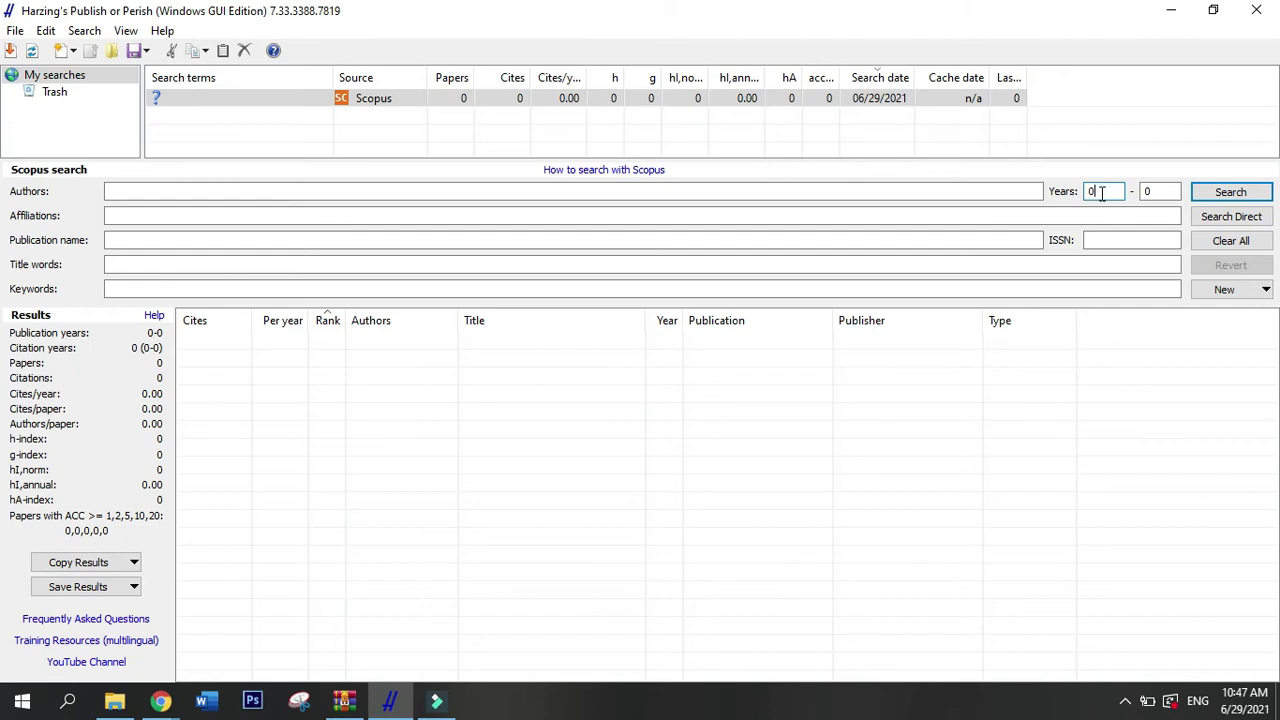
Enter "Artificialintelligent" as the title words of the Scopus search.
{"action": "left_click", "coordinate": [145, 263]}
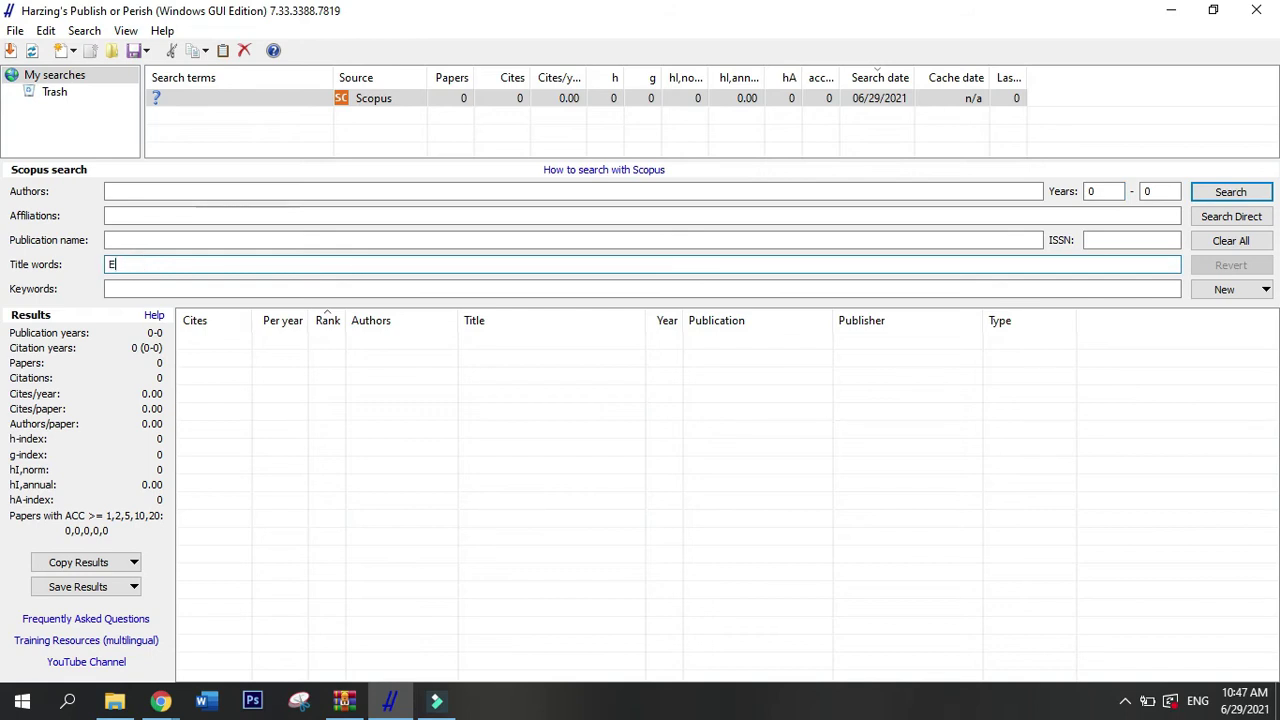
{"action": "key", "text": "BackSpace"}
{"action": "key", "text": "BackSpace"}
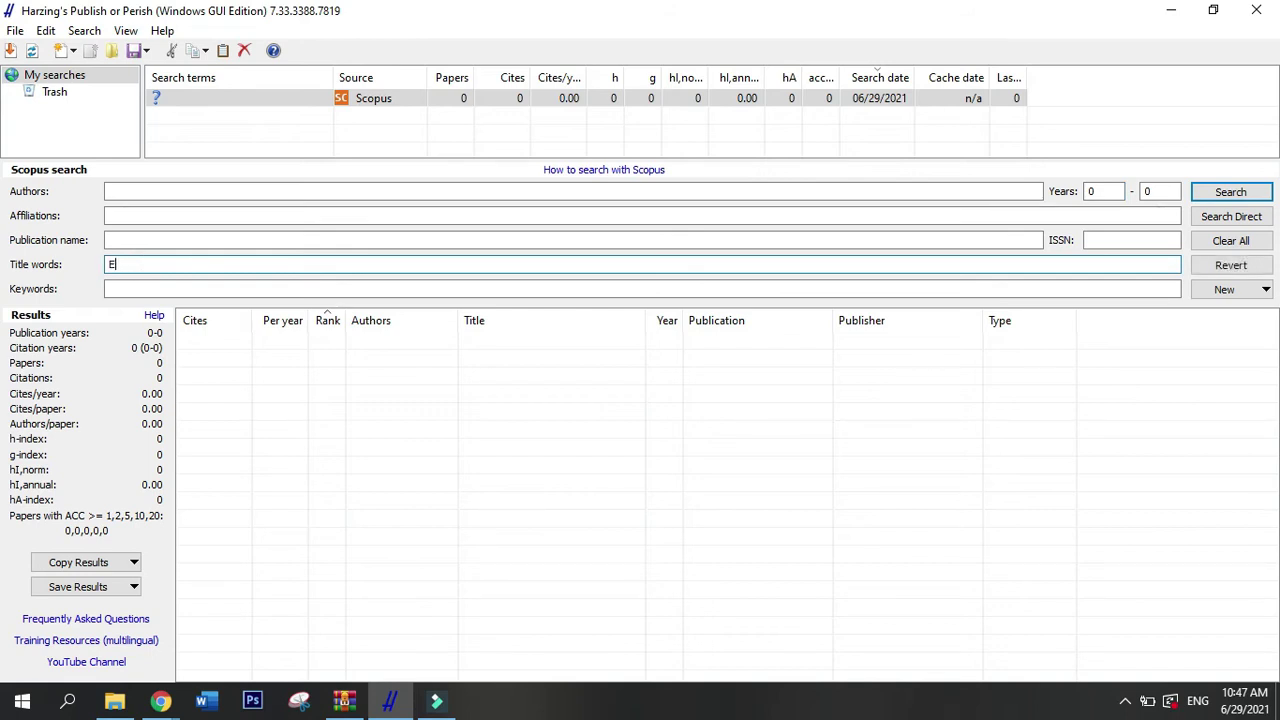
{"action": "type", "text": "Articial"}
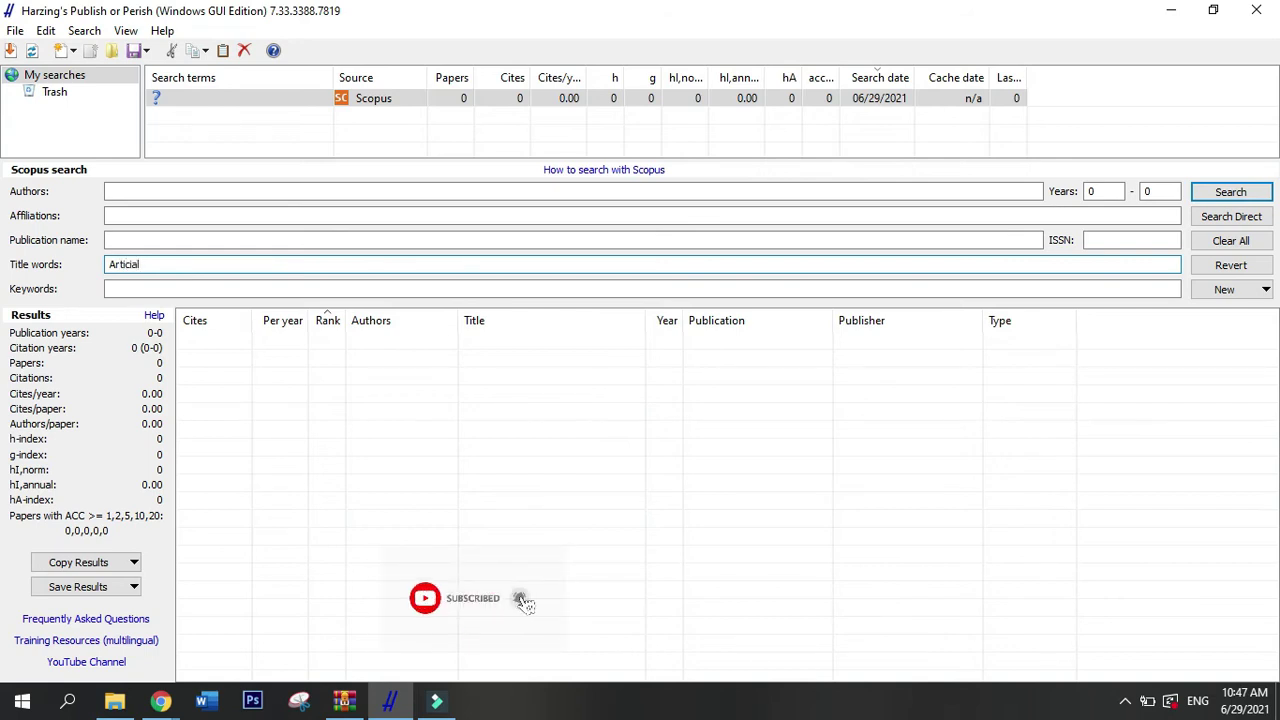
{"action": "key", "text": "BackSpace"}
{"action": "type", "text": "al"}
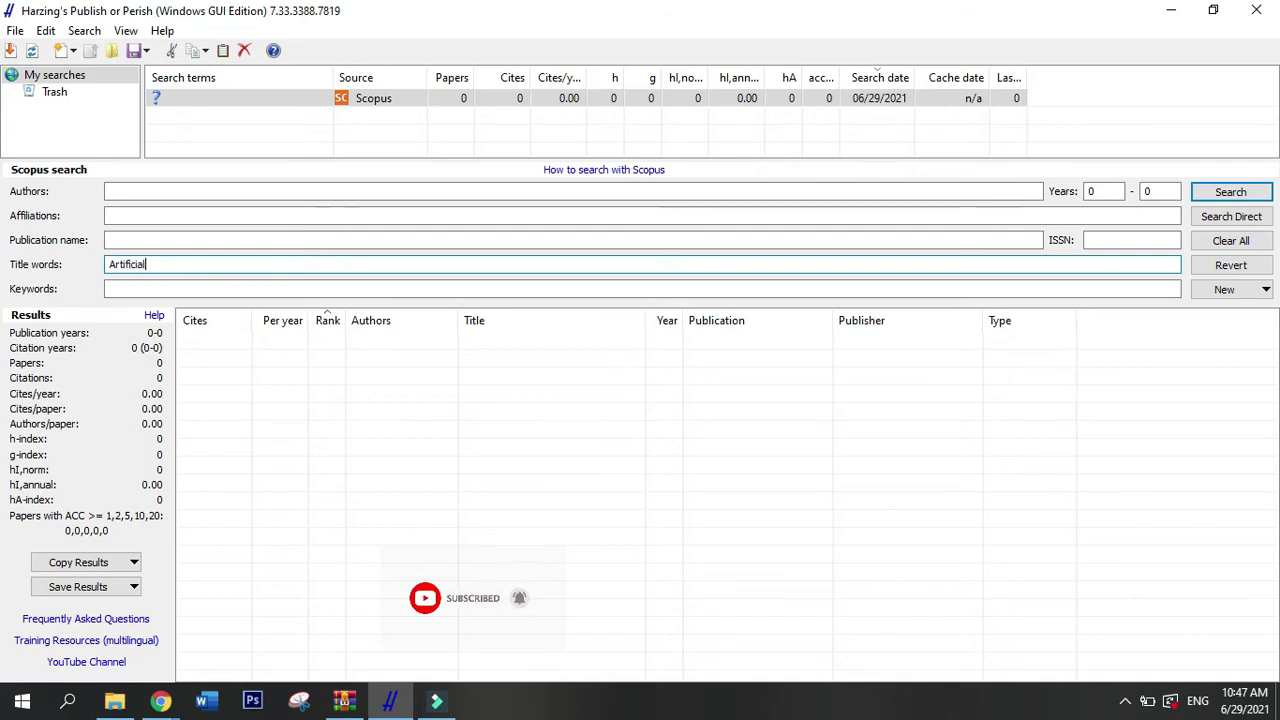
{"action": "left_click", "coordinate": [199, 265]}
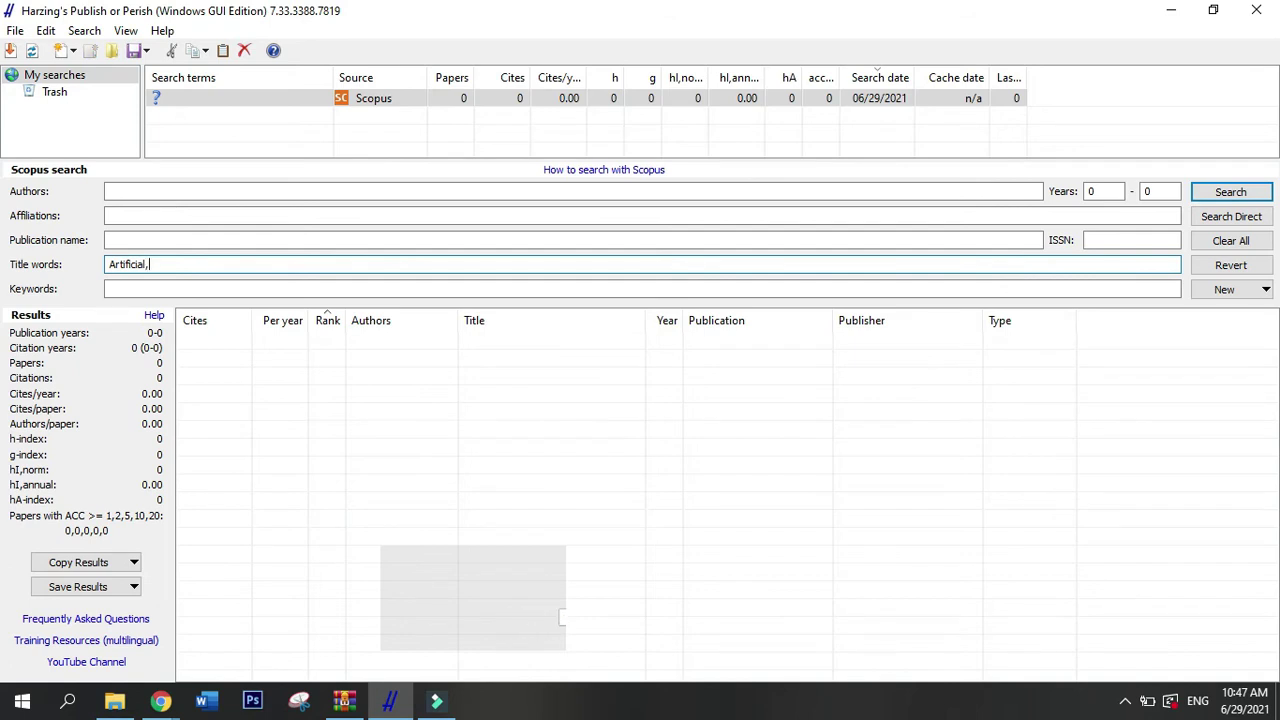
{"action": "left_click", "coordinate": [200, 266]}
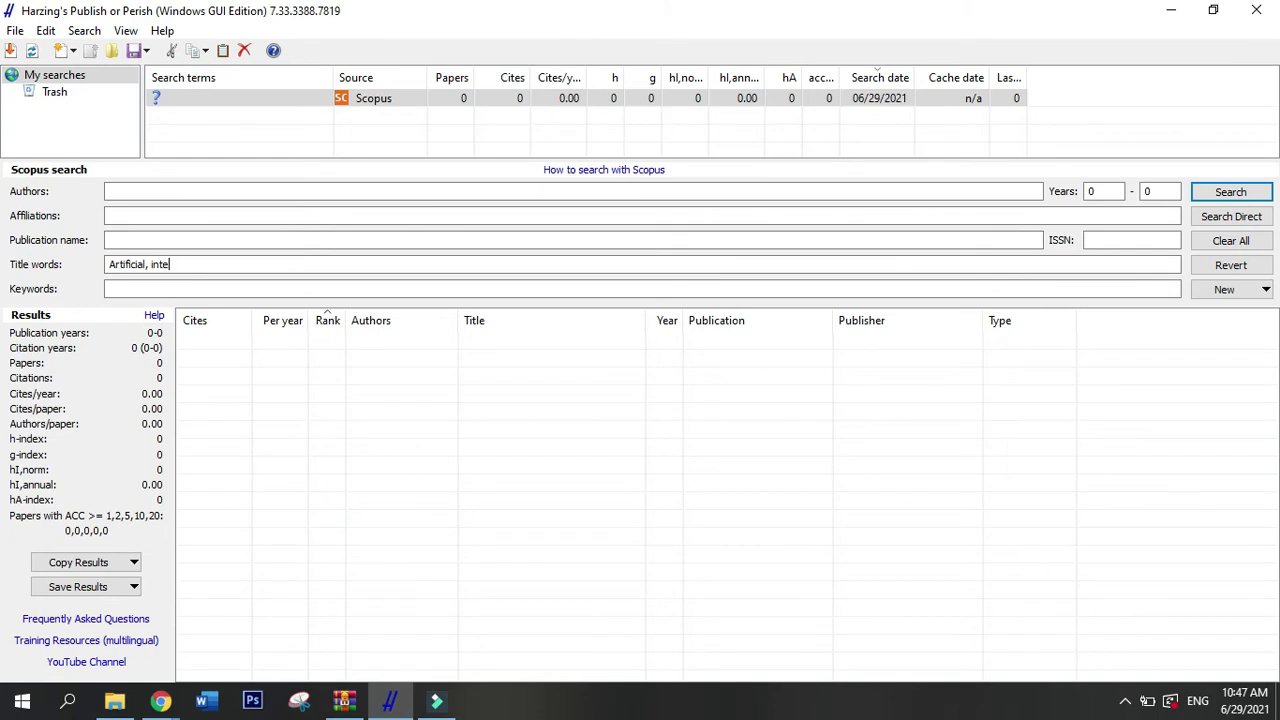
{"action": "key", "text": "BackSpace"}
{"action": "key", "text": "BackSpace"}
{"action": "key", "text": "BackSpace"}
{"action": "key", "text": "BackSpace"}
{"action": "type", "text": "intelligent"}
Limit the Scopus search to the years 2020 to 2021.
{"action": "left_click", "coordinate": [1097, 191]}
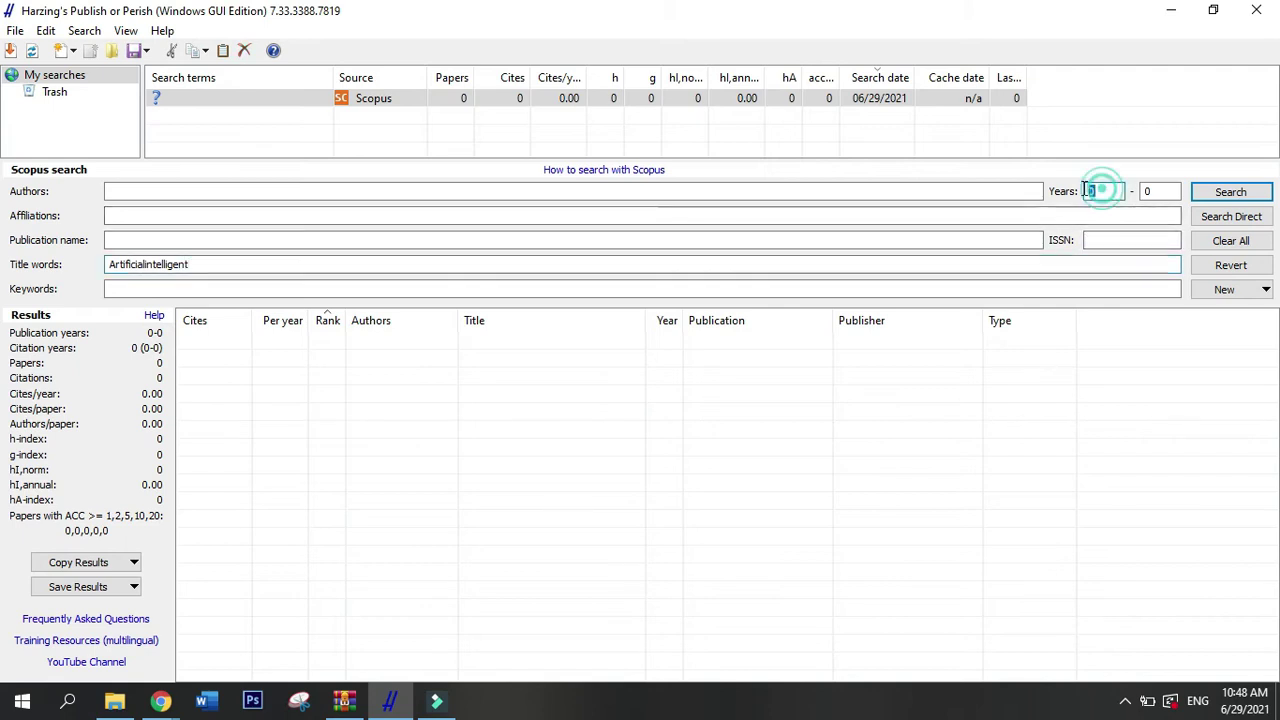
{"action": "key", "text": "BackSpace"}
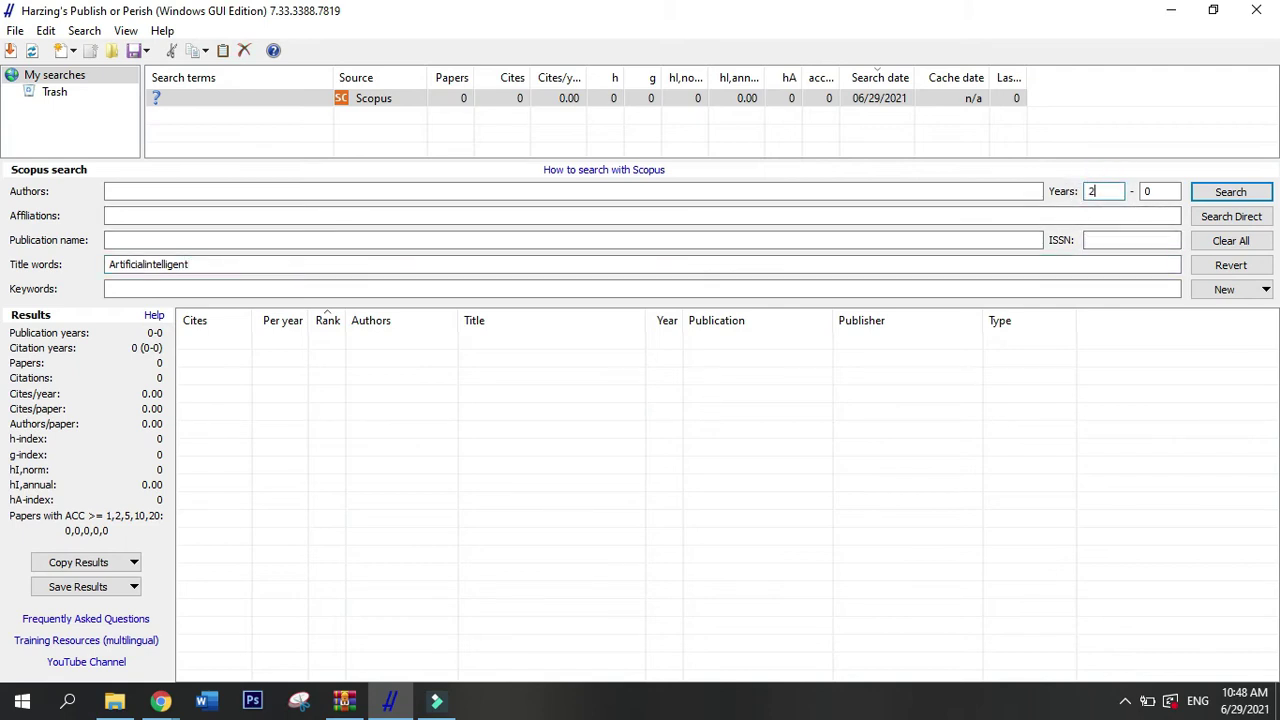
{"action": "type", "text": "2020"}
{"action": "double_click", "coordinate": [1172, 192]}
{"action": "type", "text": "2"}
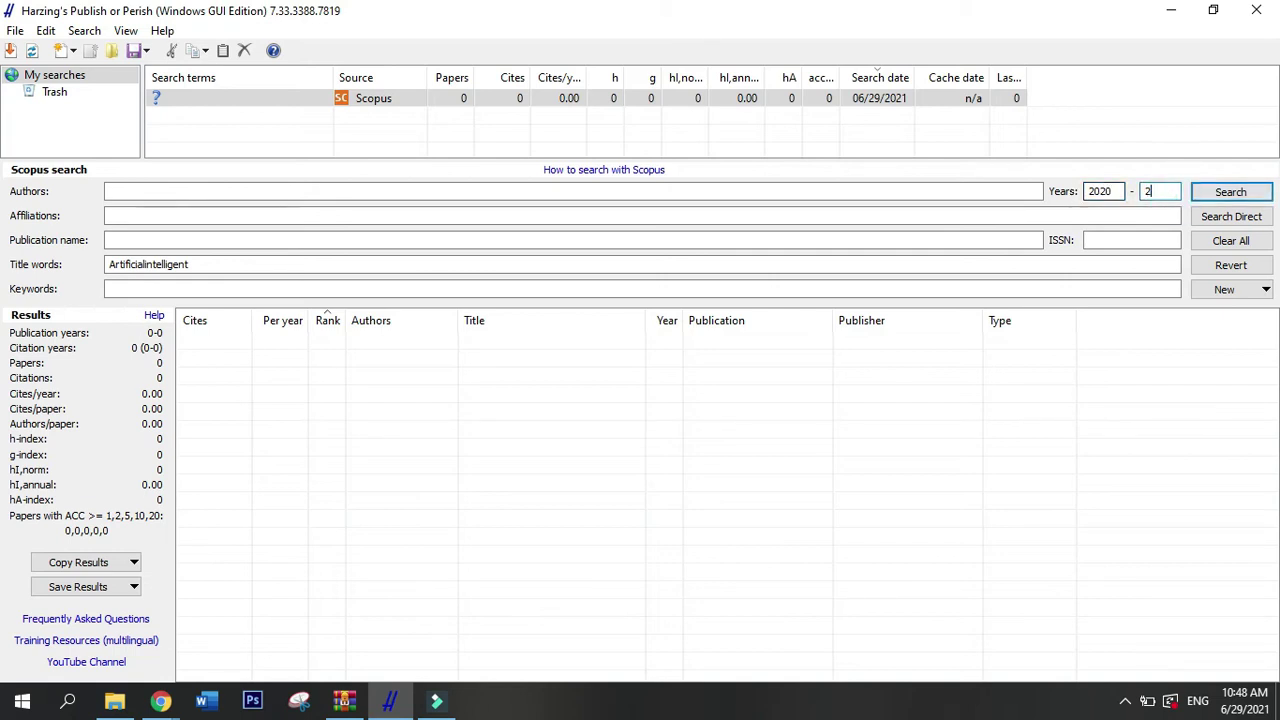
{"action": "type", "text": "021"}
Run the Scopus search, paste the copied key as the Scopus API key and confirm it.
{"action": "left_click", "coordinate": [1218, 196]}
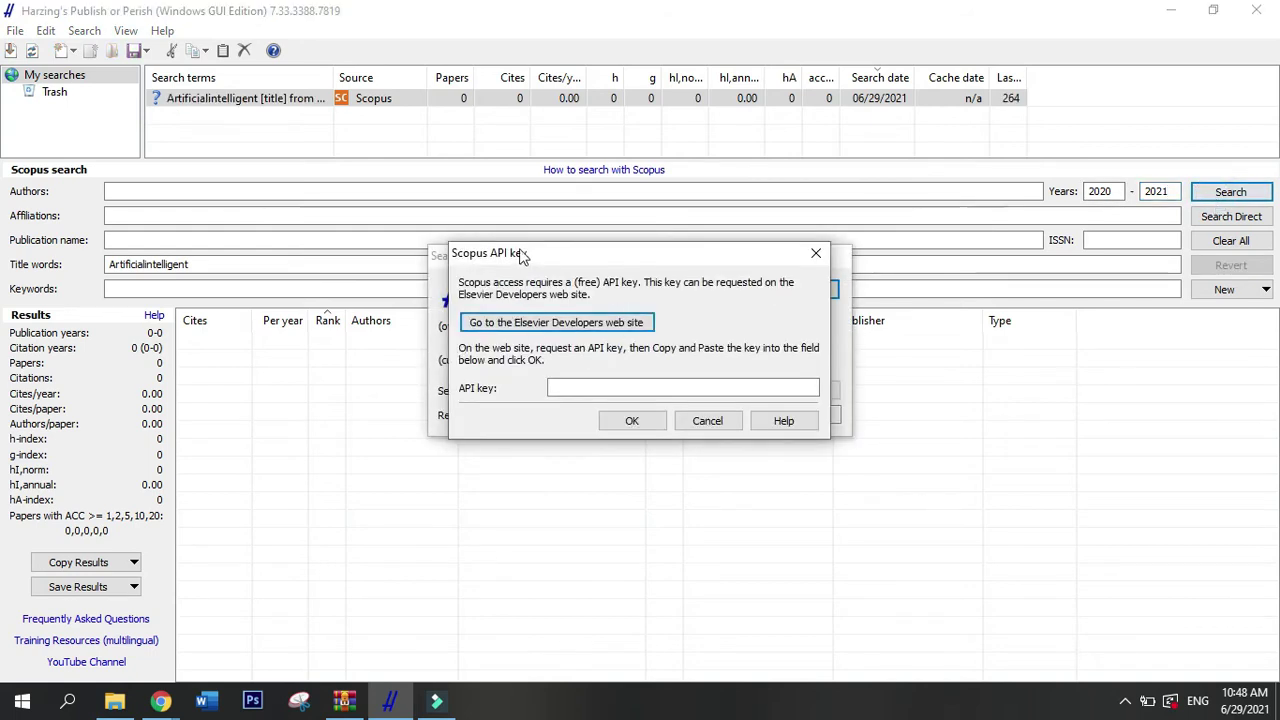
{"action": "left_click_drag", "start_coordinate": [526, 257], "coordinate": [528, 303]}
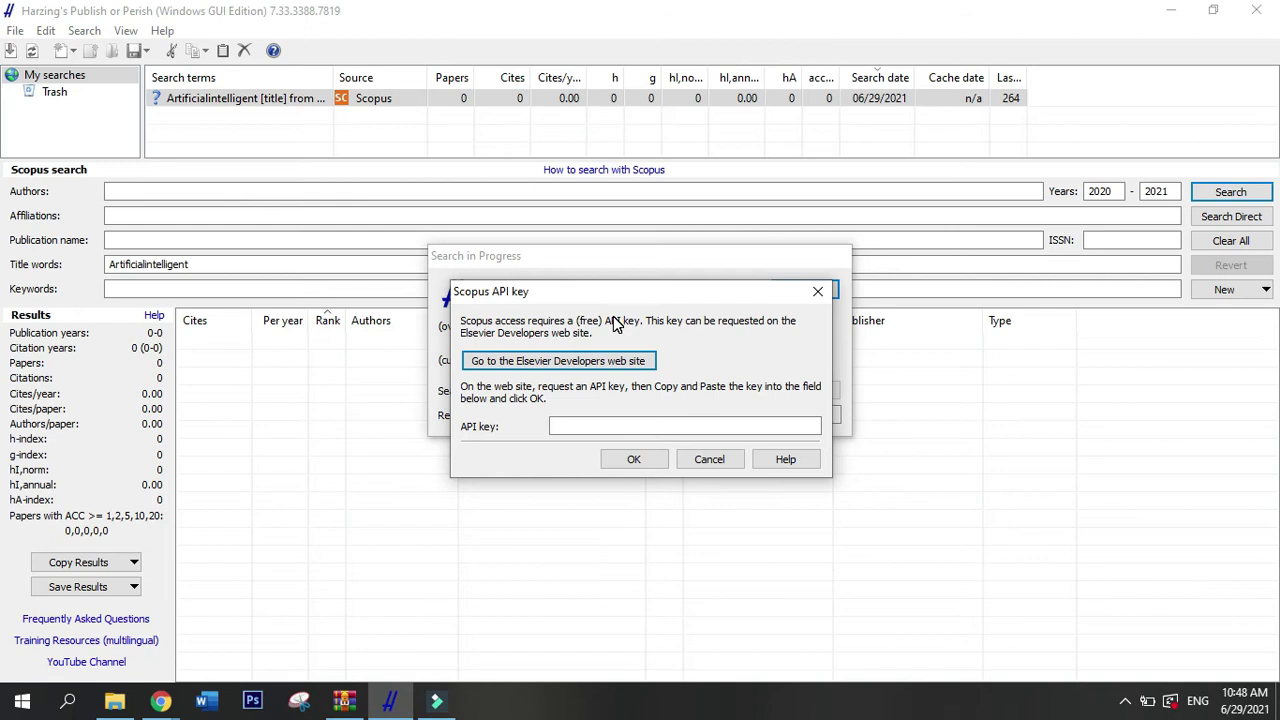
{"action": "right_click", "coordinate": [580, 426]}
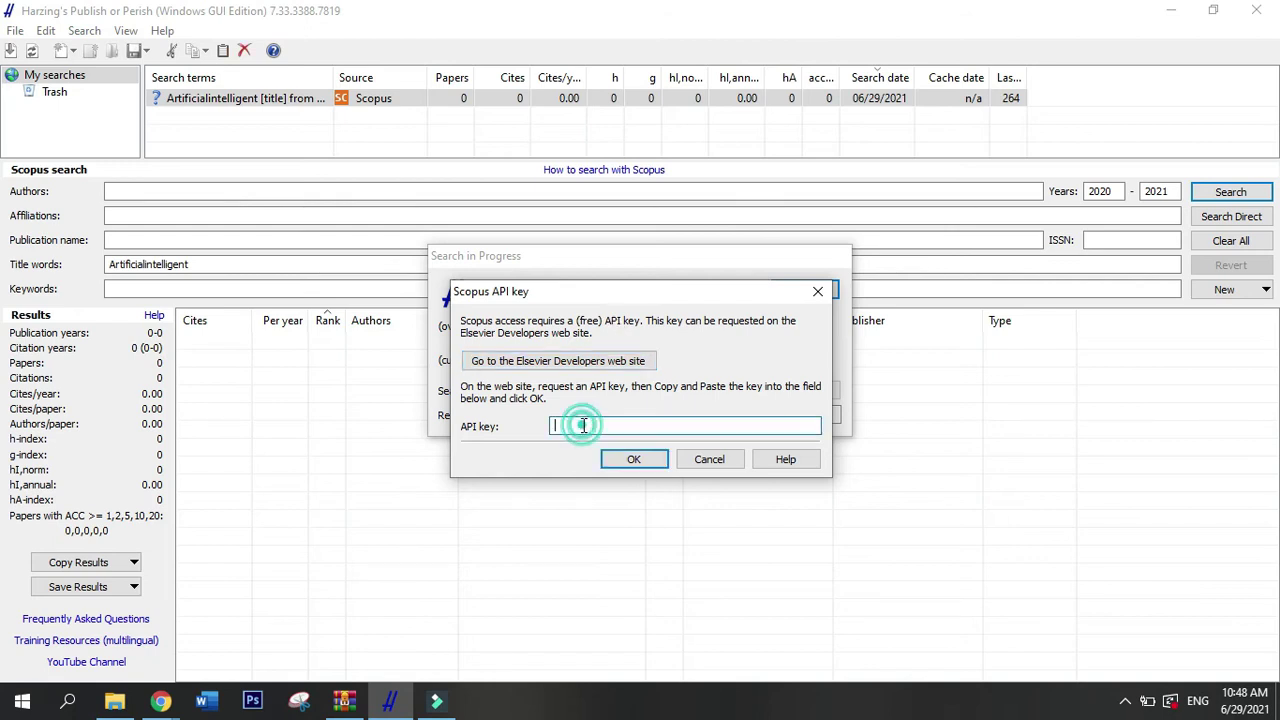
{"action": "left_click", "coordinate": [628, 247]}
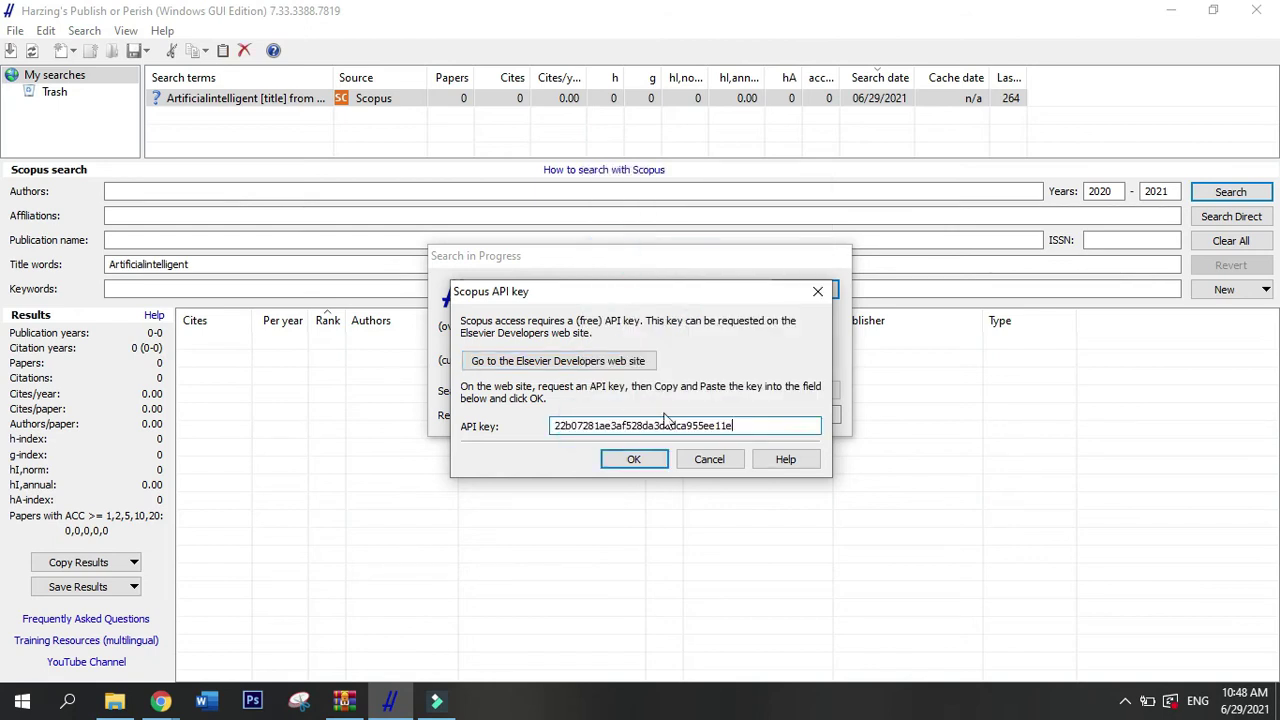
{"action": "left_click", "coordinate": [640, 462]}
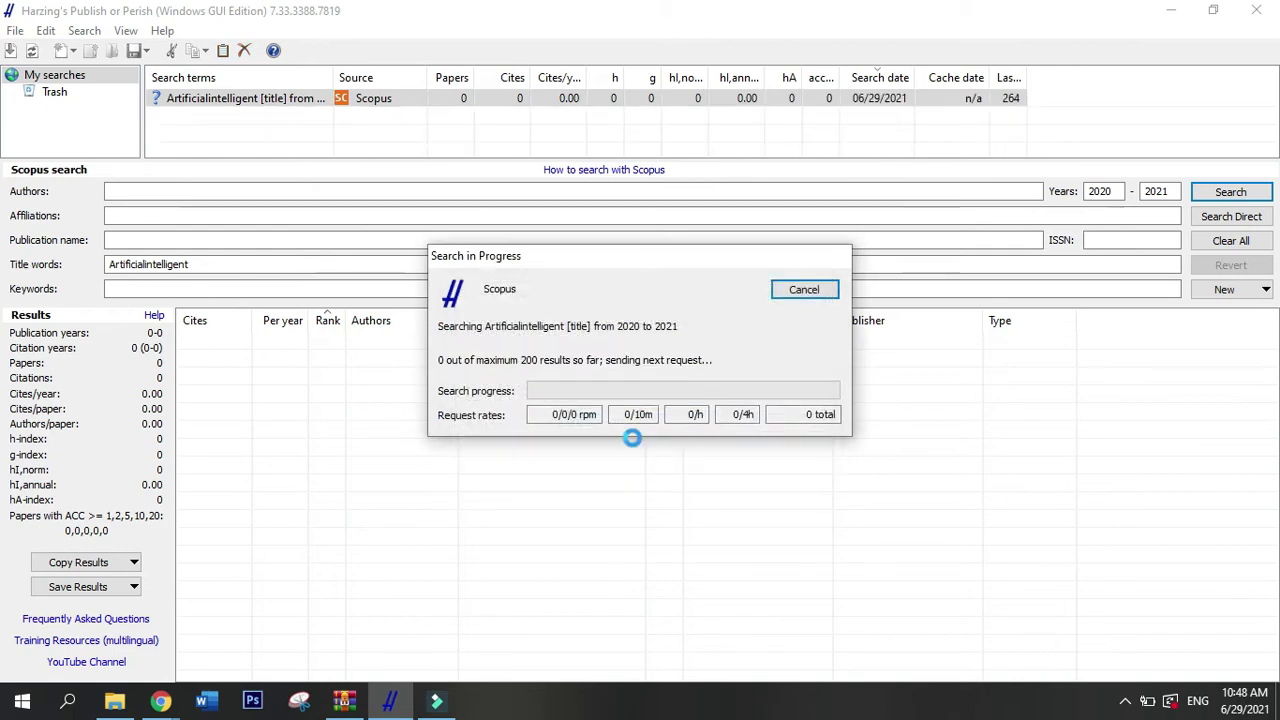
{"action": "left_click", "coordinate": [750, 452]}
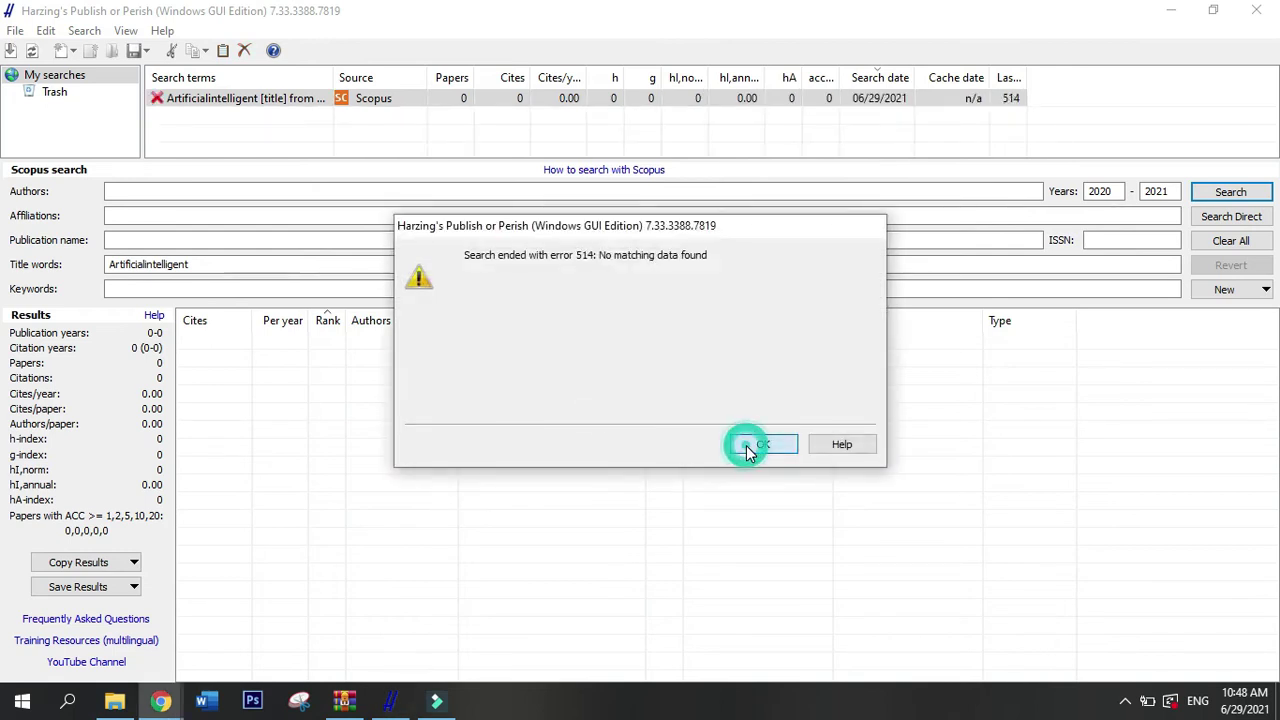
Change the title words to "Artificial intelligent" and run the Scopus search again.
{"action": "left_click", "coordinate": [214, 263]}
{"action": "key", "text": "BackSpace"}
{"action": "key", "text": "BackSpace"}
{"action": "key", "text": "BackSpace"}
{"action": "key", "text": "BackSpace"}
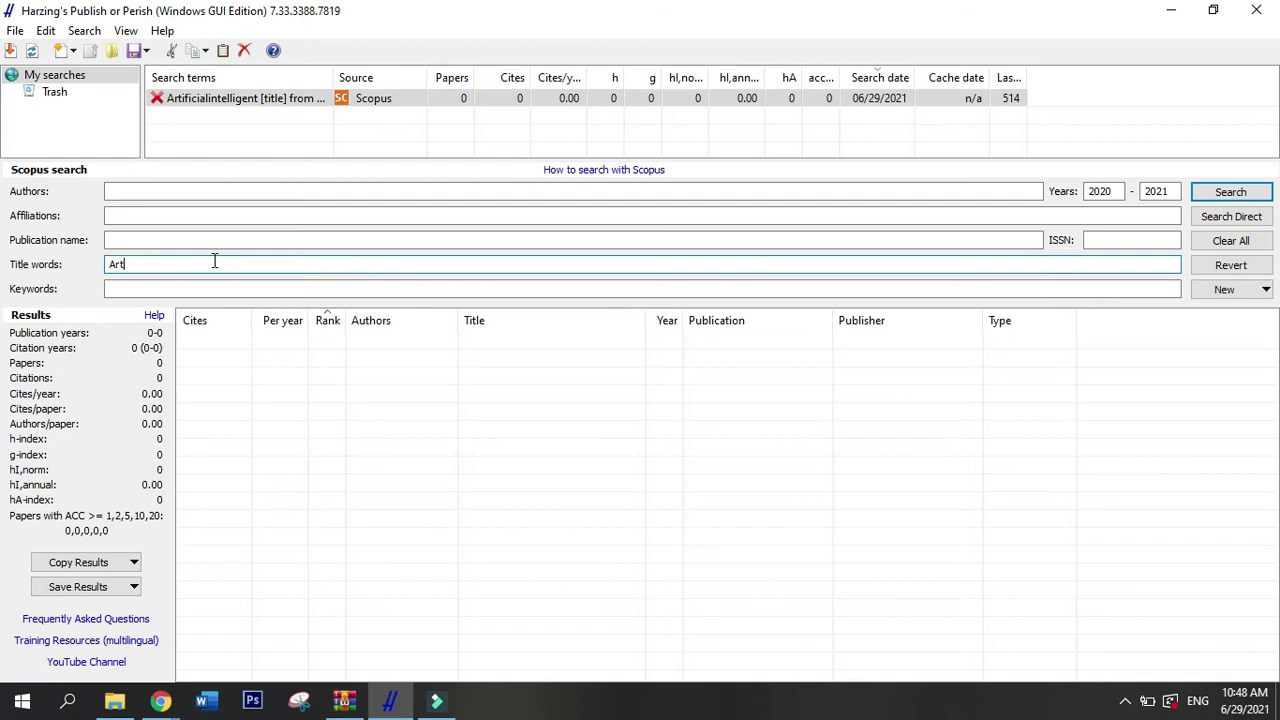
{"action": "type", "text": "ial"}
{"action": "type", "text": "intelligent"}
{"action": "key", "text": "Return"}
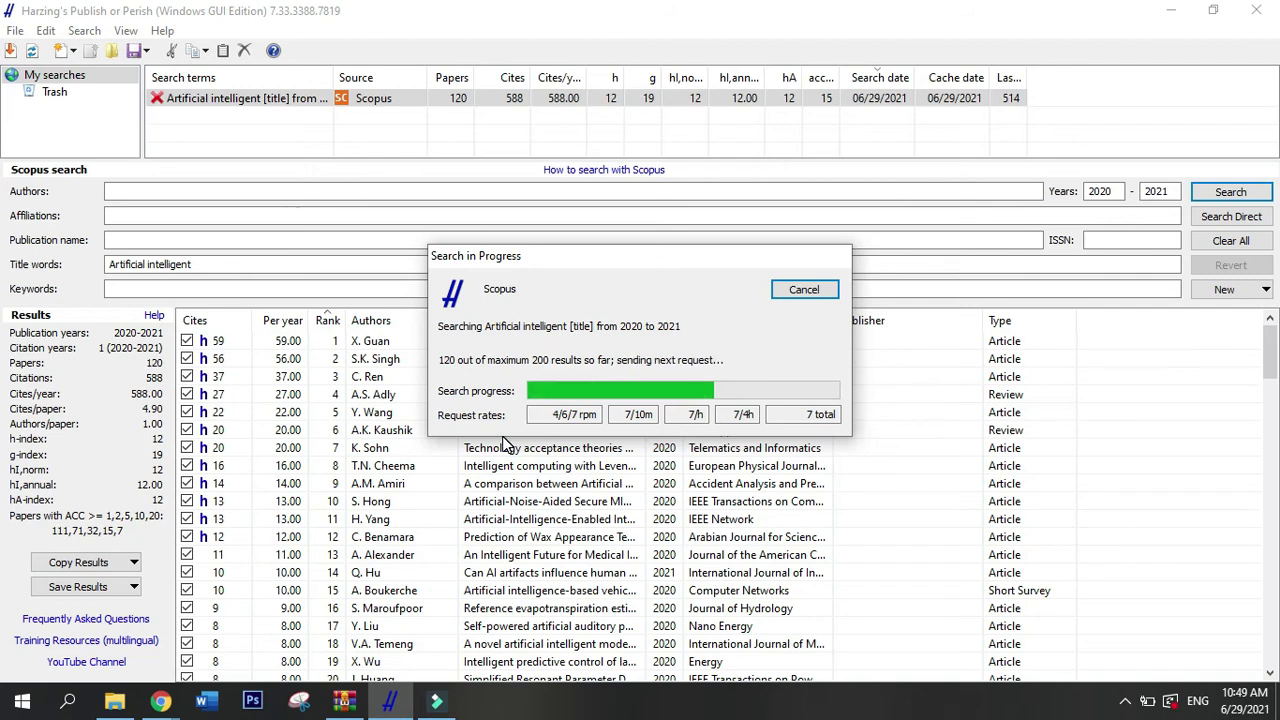
Move the search progress window out of the way and browse the list of found papers.
{"action": "left_click", "coordinate": [596, 257]}
{"action": "left_click_drag", "start_coordinate": [575, 256], "coordinate": [602, 228]}
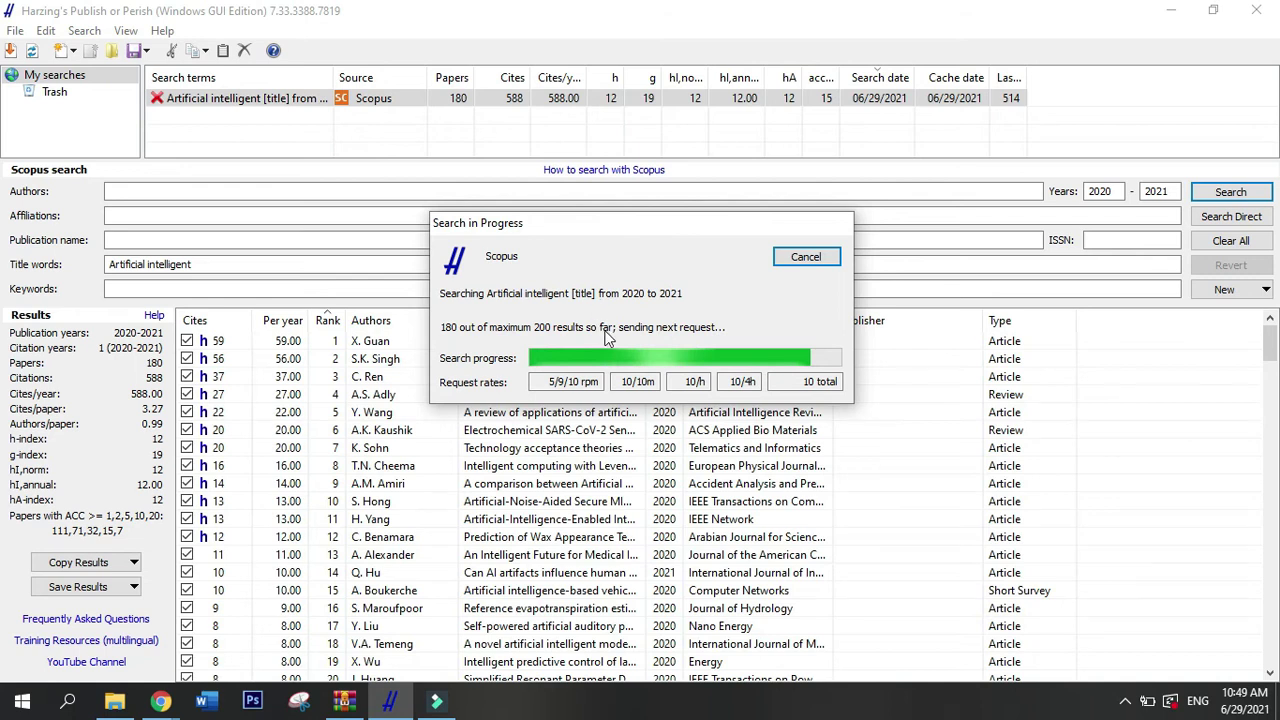
{"action": "scroll", "coordinate": [655, 457], "scroll_direction": "down", "scroll_amount": 9}
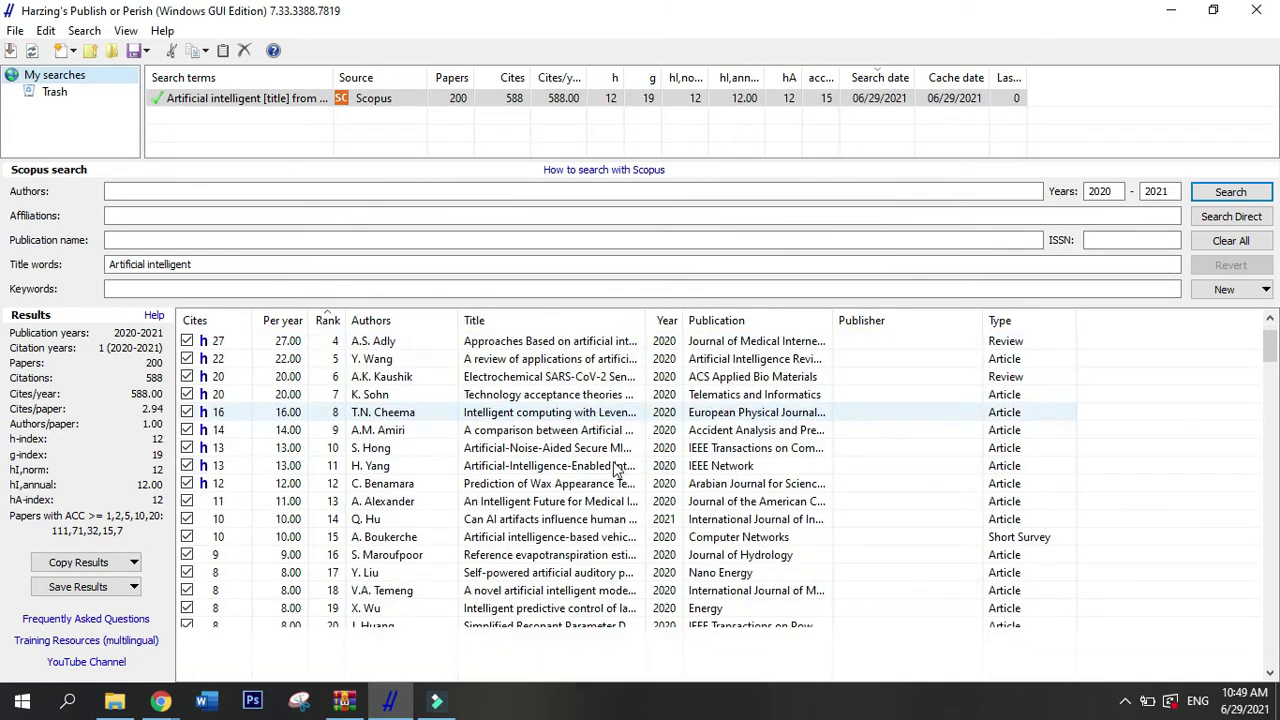
{"action": "scroll", "coordinate": [655, 457], "scroll_direction": "down", "scroll_amount": 13}
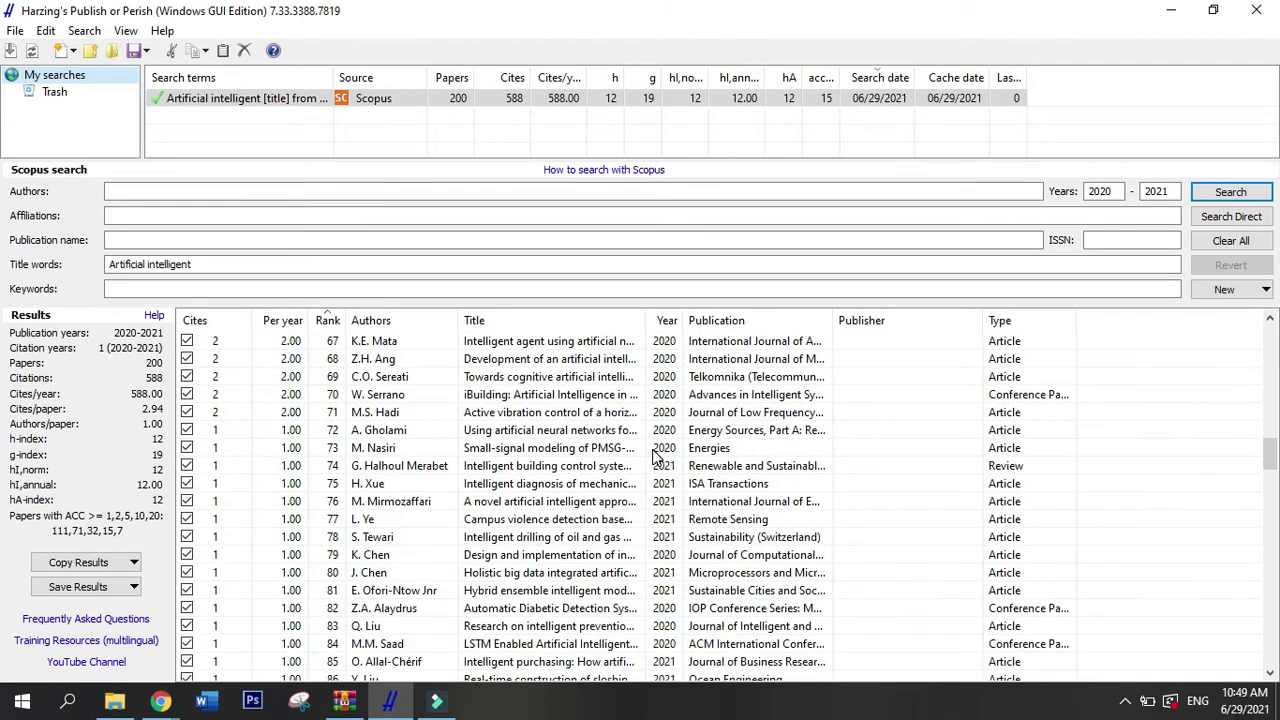
{"action": "scroll", "coordinate": [652, 468], "scroll_direction": "down", "scroll_amount": 1}
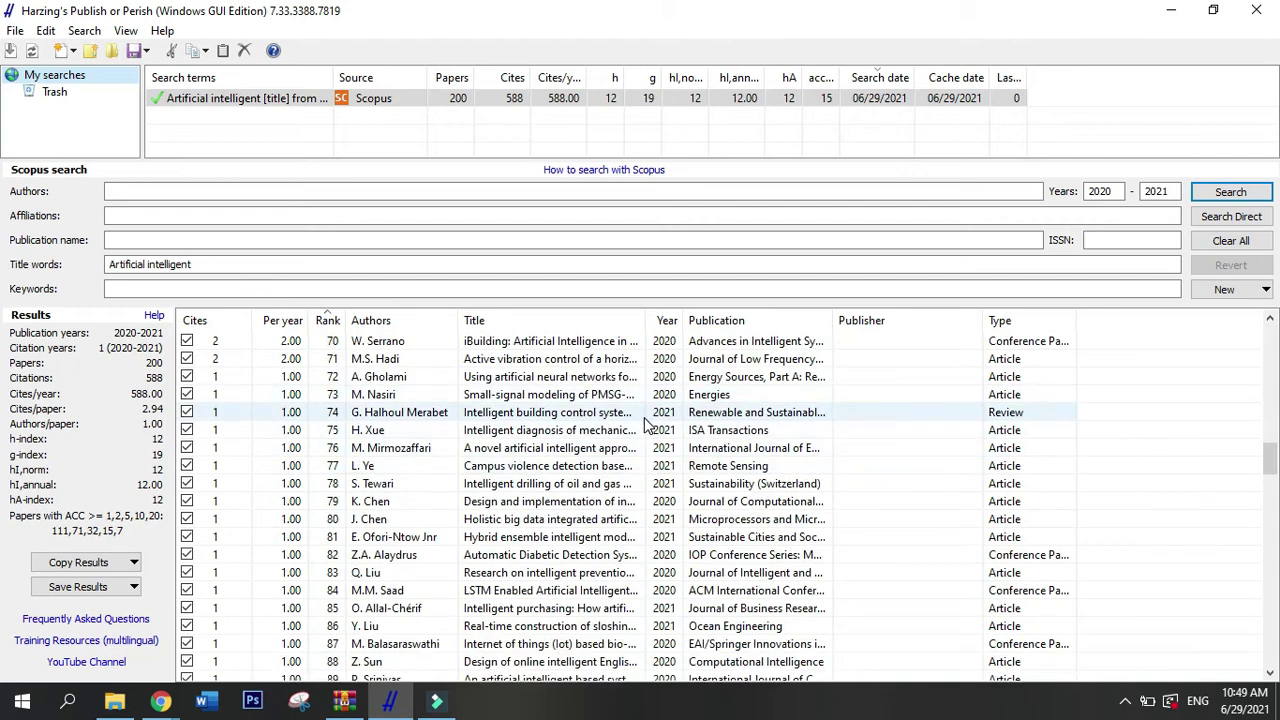
{"action": "scroll", "coordinate": [602, 368], "scroll_direction": "down", "scroll_amount": 7}
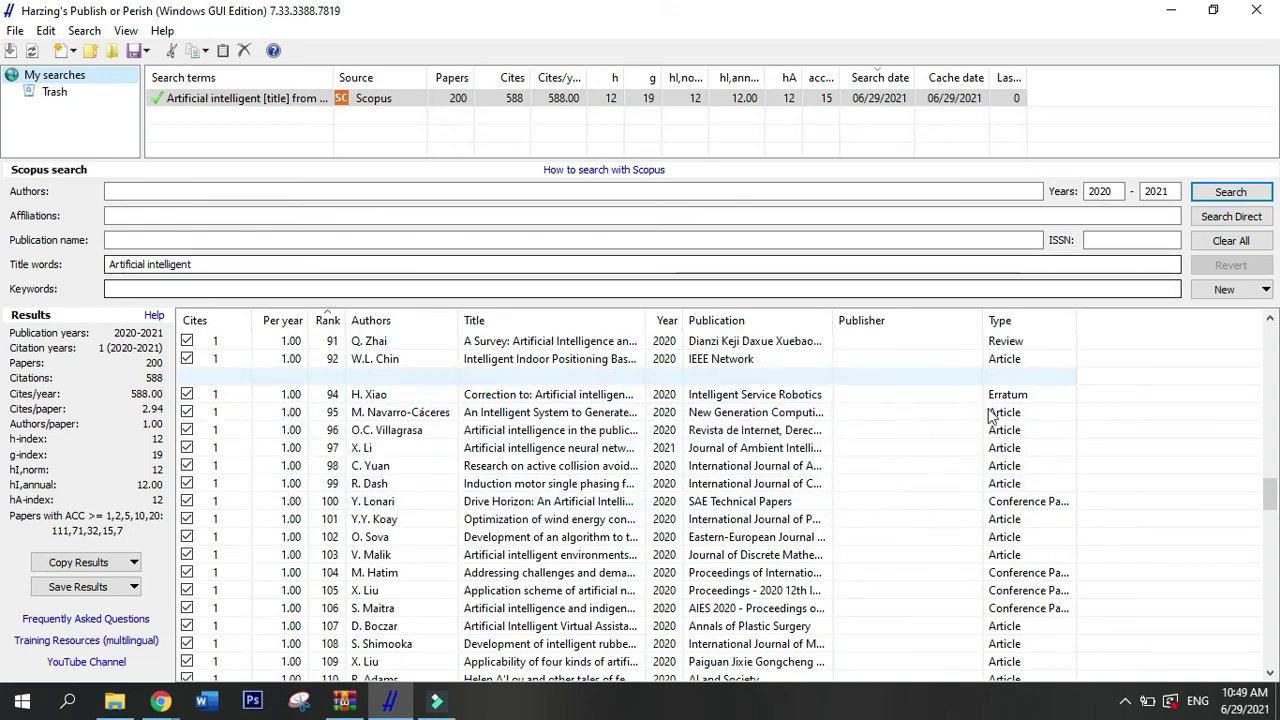
Go through to the end of the results, start saving them as CSV and create a folder named Rencana in Documents.
{"action": "left_click_drag", "start_coordinate": [1270, 494], "coordinate": [1272, 648]}
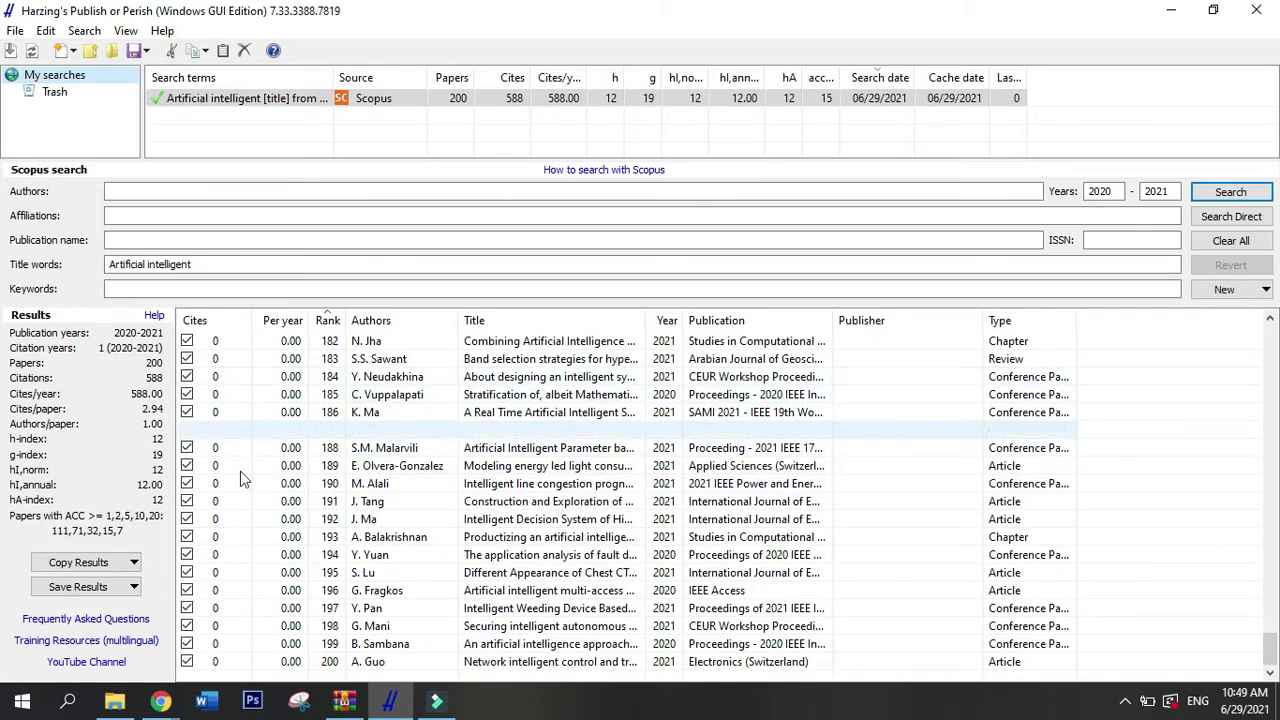
{"action": "left_click", "coordinate": [125, 590]}
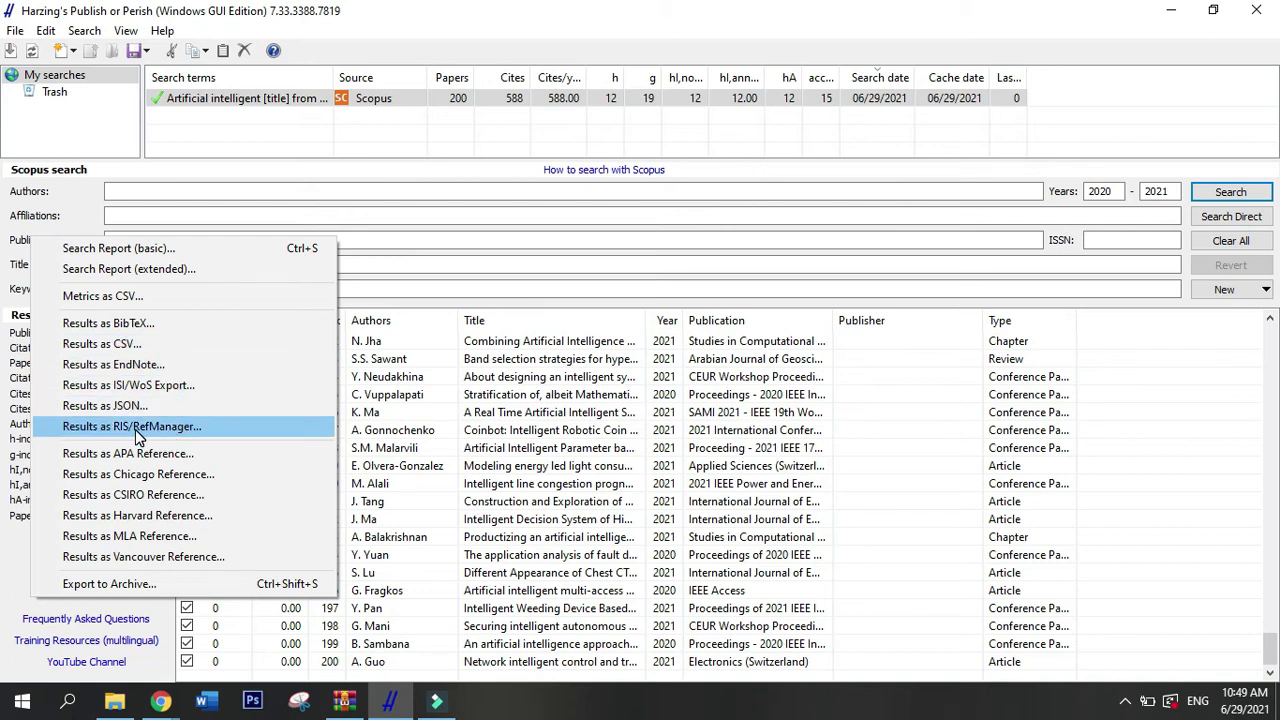
{"action": "left_click", "coordinate": [122, 351]}
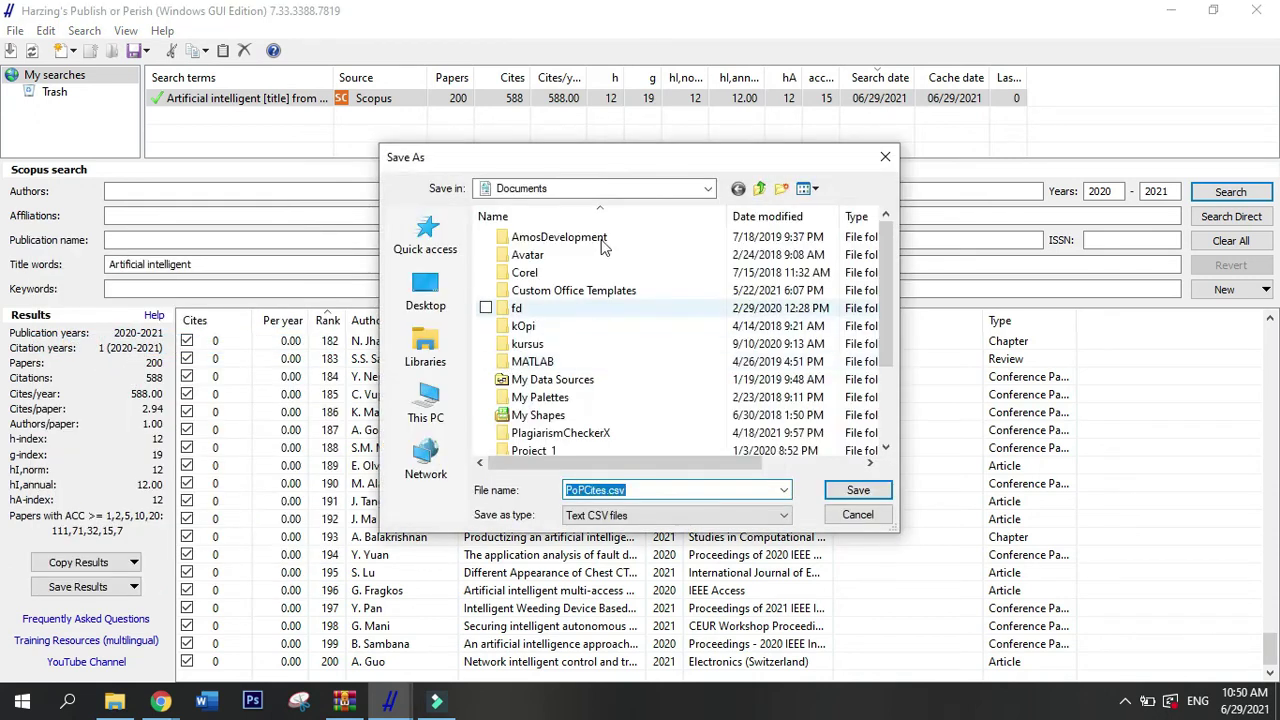
{"action": "left_click", "coordinate": [781, 190]}
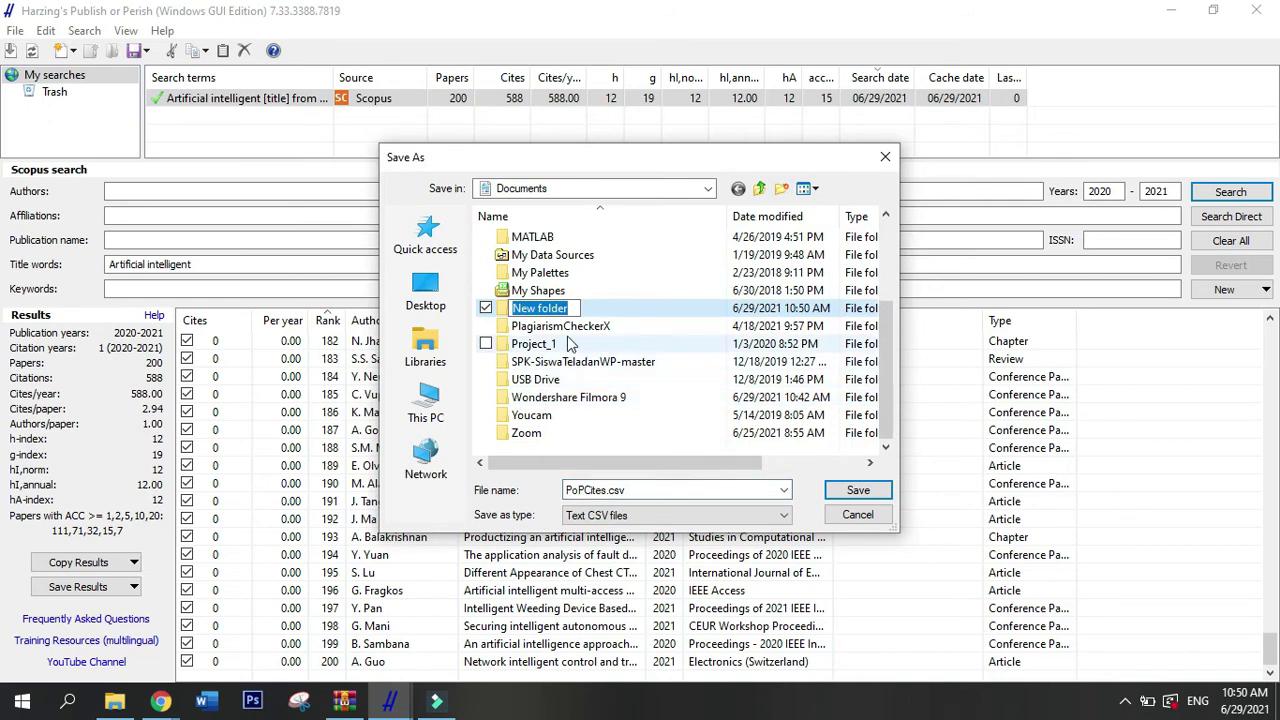
{"action": "key", "text": "BackSpace"}
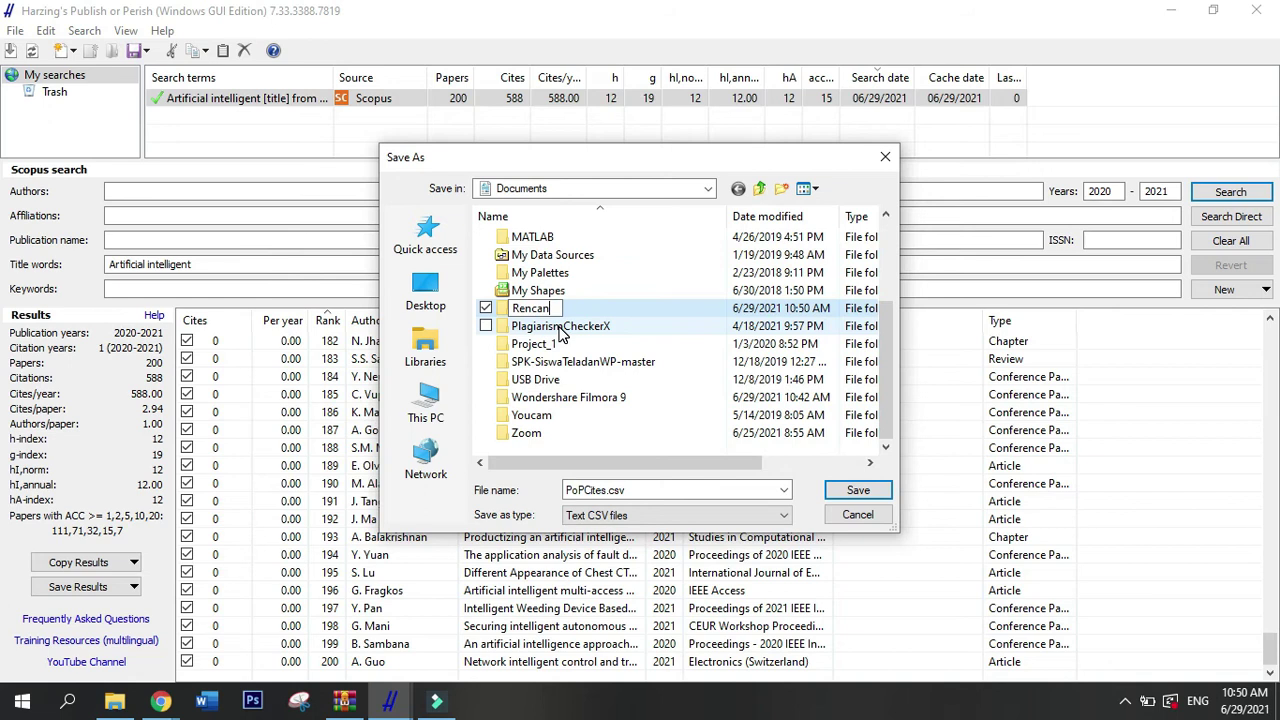
{"action": "key", "text": "Return"}
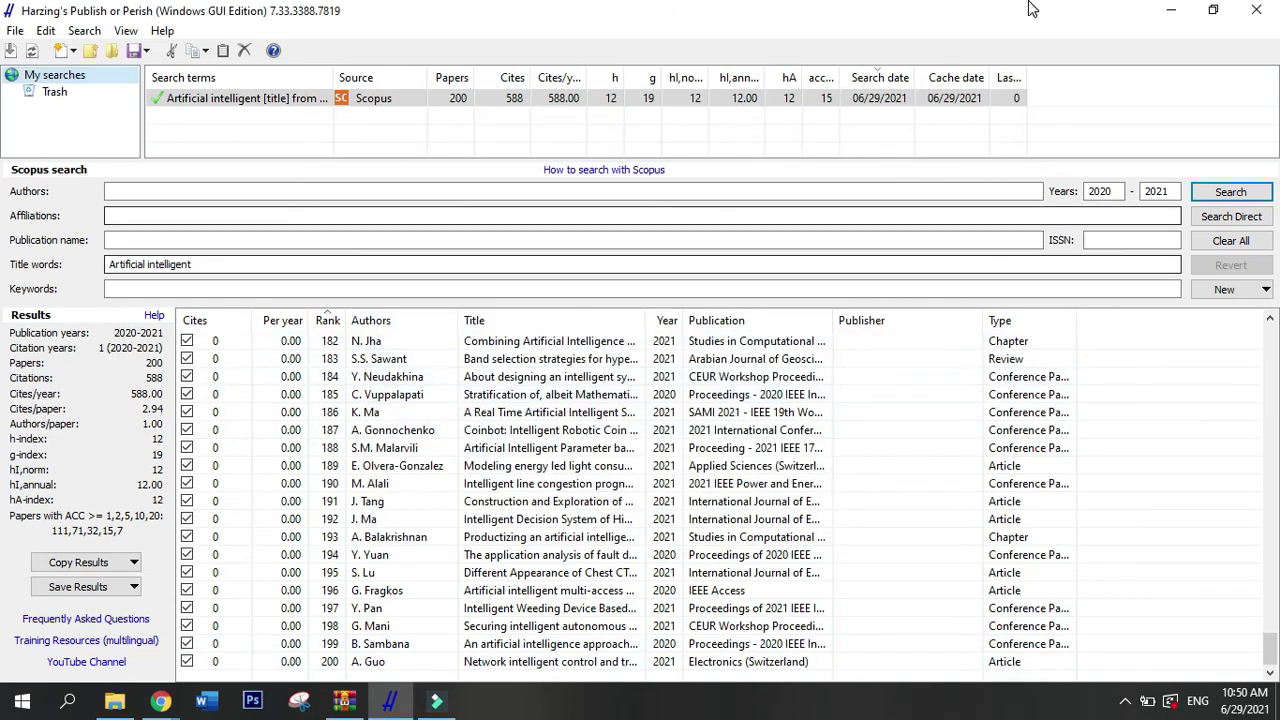
Minimize the open windows and launch Mendeley Desktop.
{"action": "left_click", "coordinate": [1166, 14]}
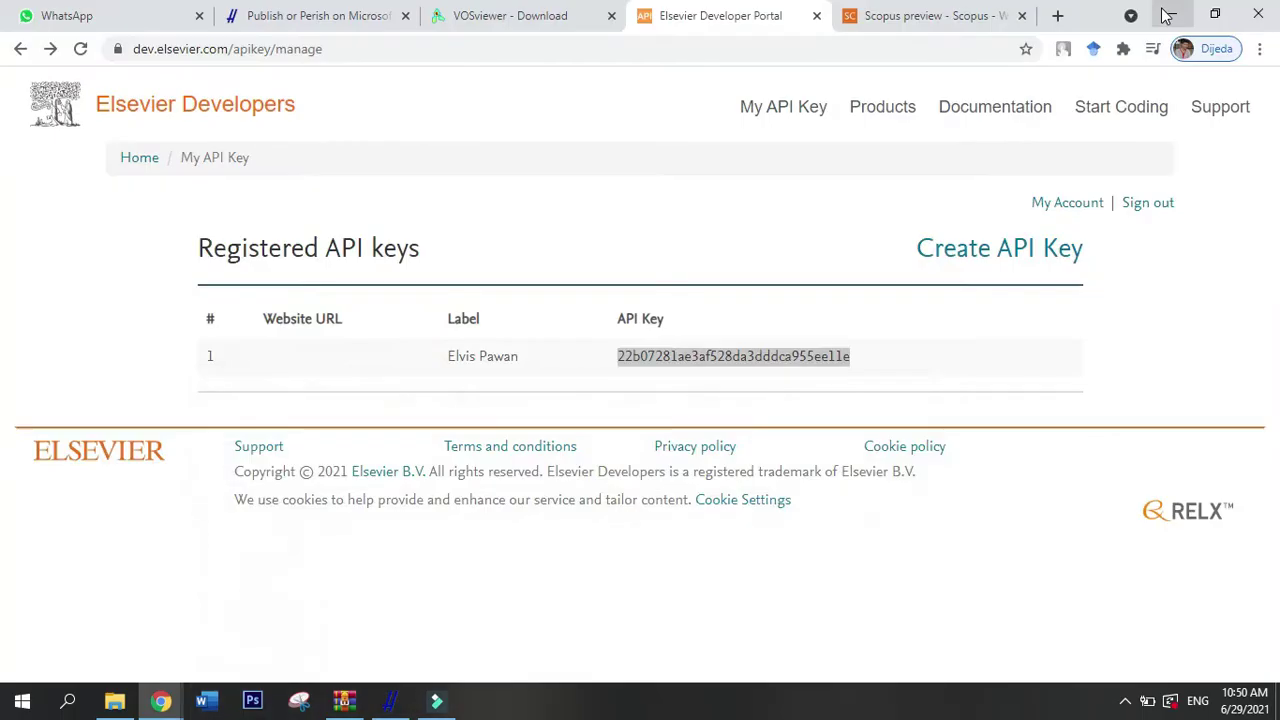
{"action": "left_click", "coordinate": [1166, 14]}
{"action": "double_click", "coordinate": [194, 138]}
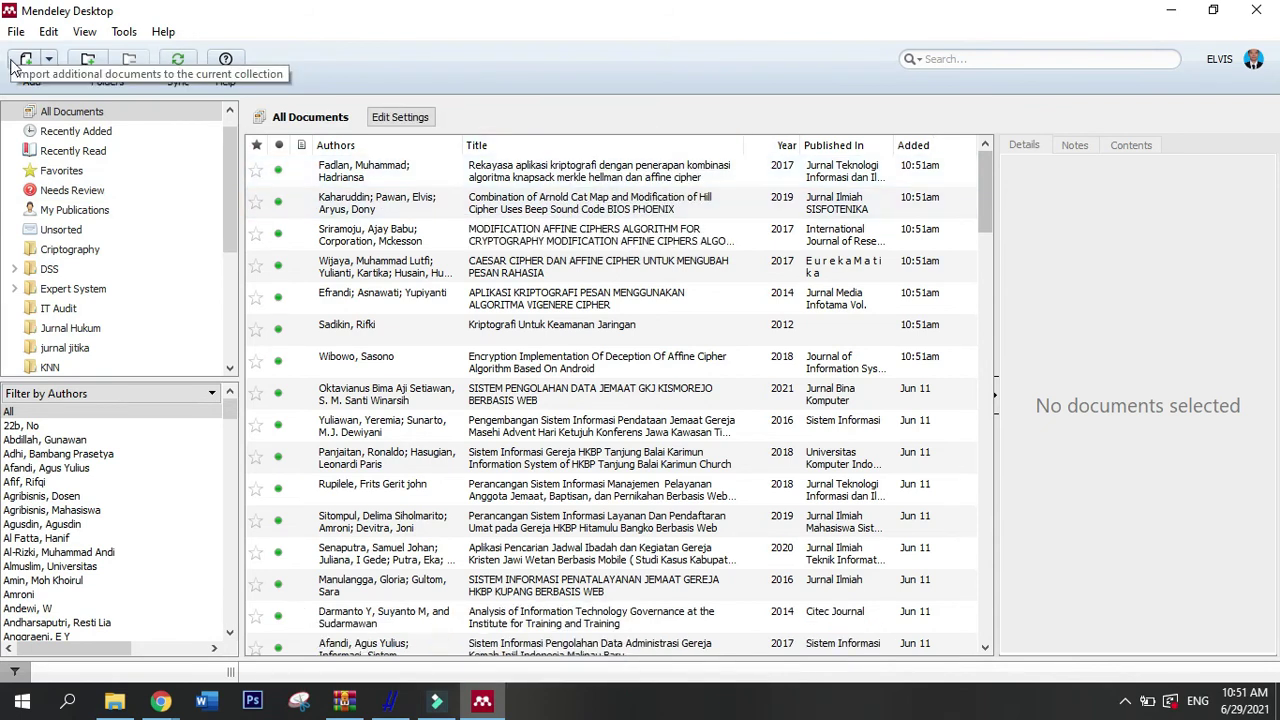
Create a new library folder named AI.
{"action": "scroll", "coordinate": [89, 256], "scroll_direction": "down", "scroll_amount": 3}
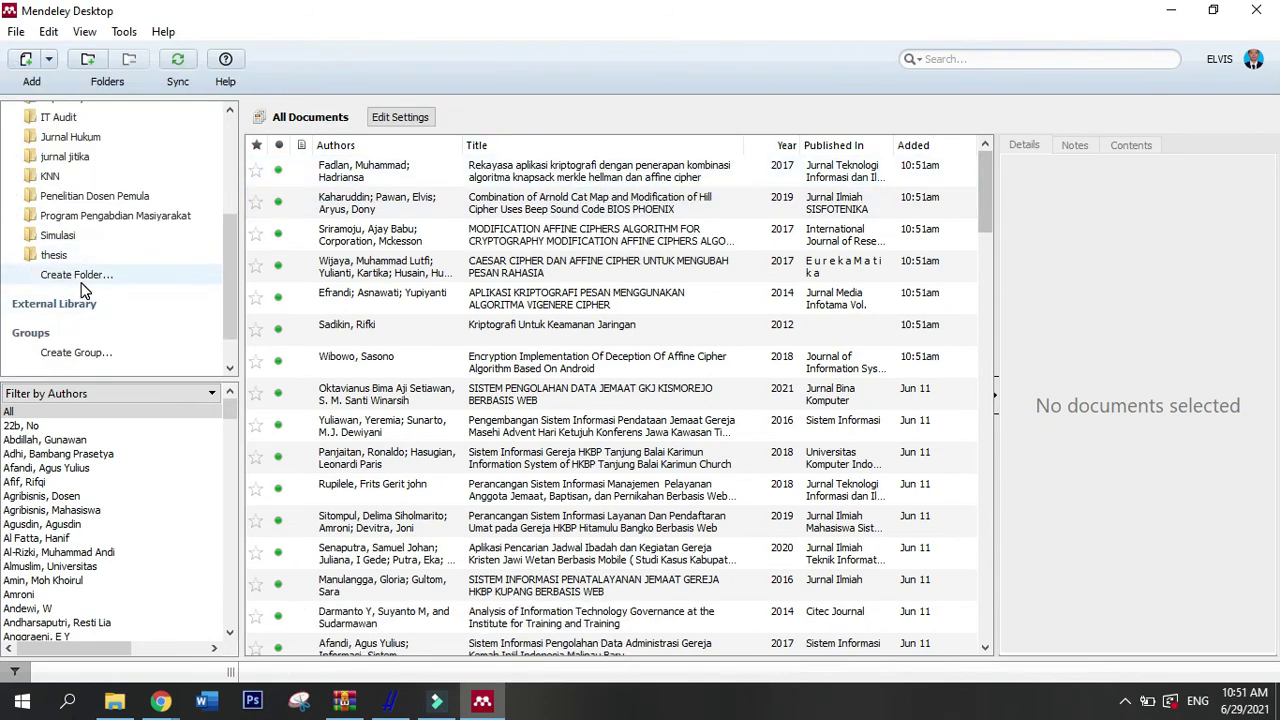
{"action": "left_click", "coordinate": [83, 284]}
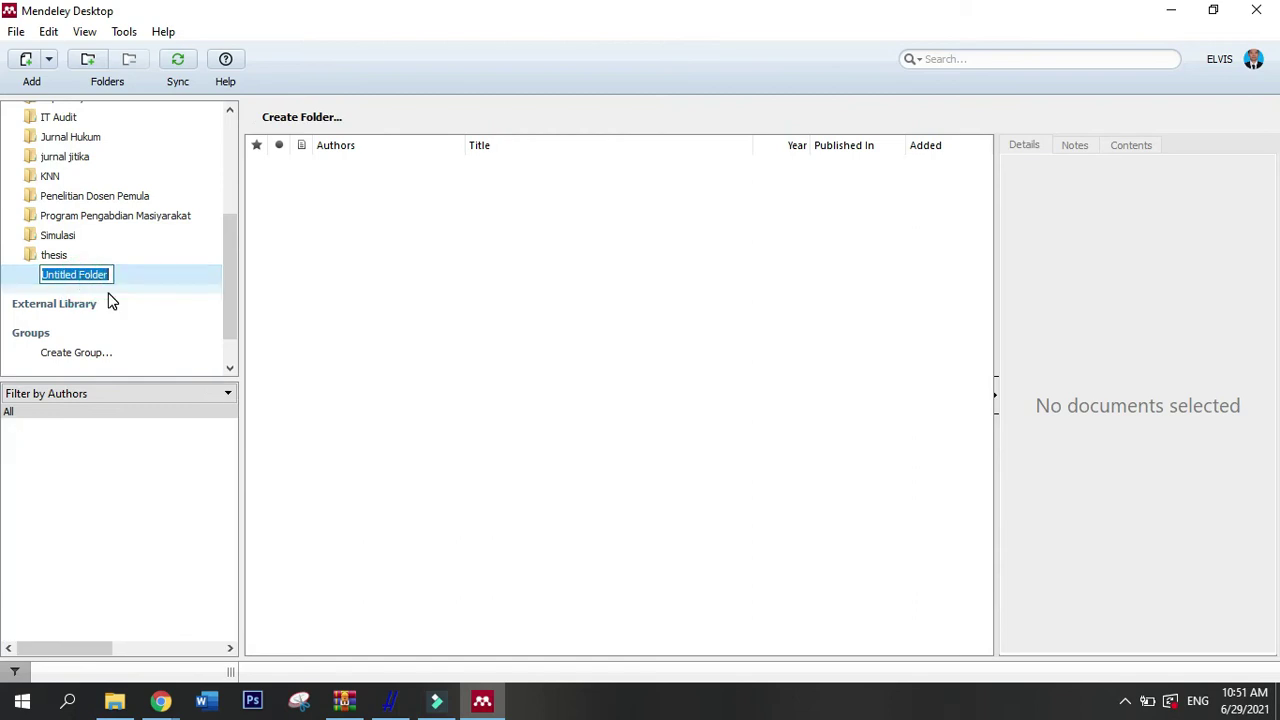
{"action": "type", "text": "ai"}
{"action": "type", "text": "I"}
{"action": "key", "text": "Return"}
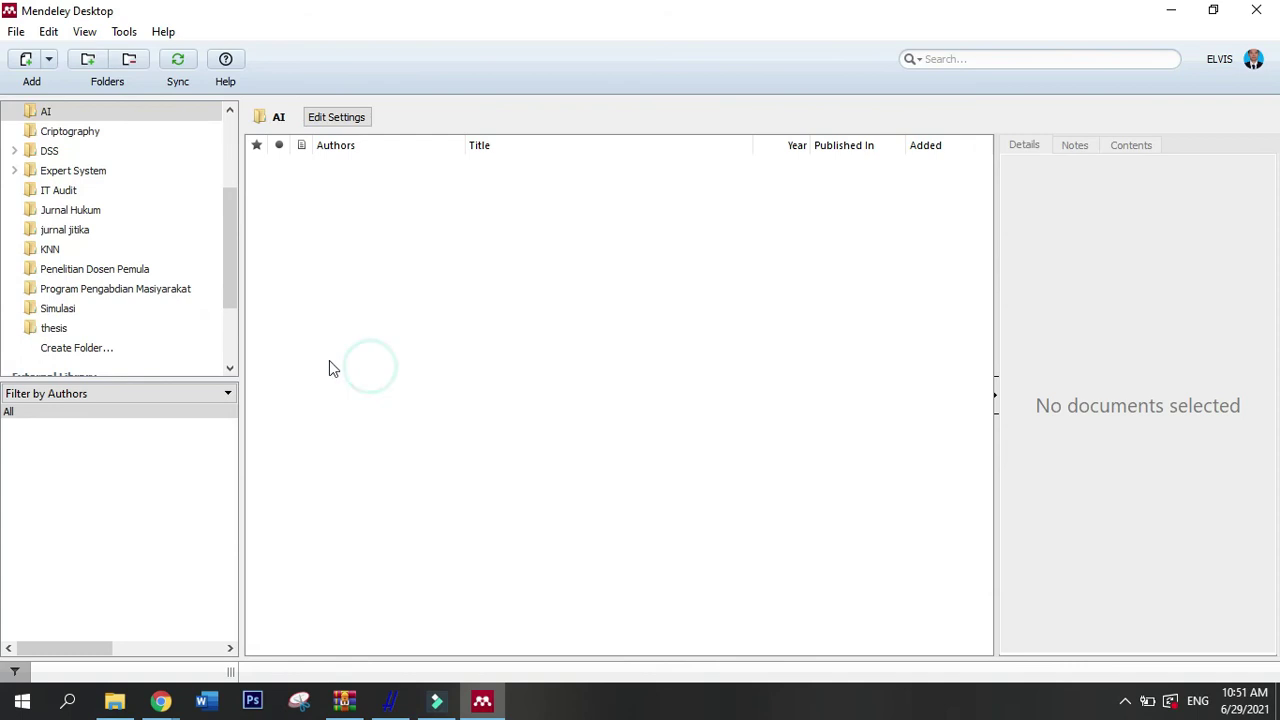
Import the file AI.ris from the Rencana folder in Documents into the AI library folder.
{"action": "scroll", "coordinate": [90, 330], "scroll_direction": "up", "scroll_amount": 2}
{"action": "left_click", "coordinate": [62, 208]}
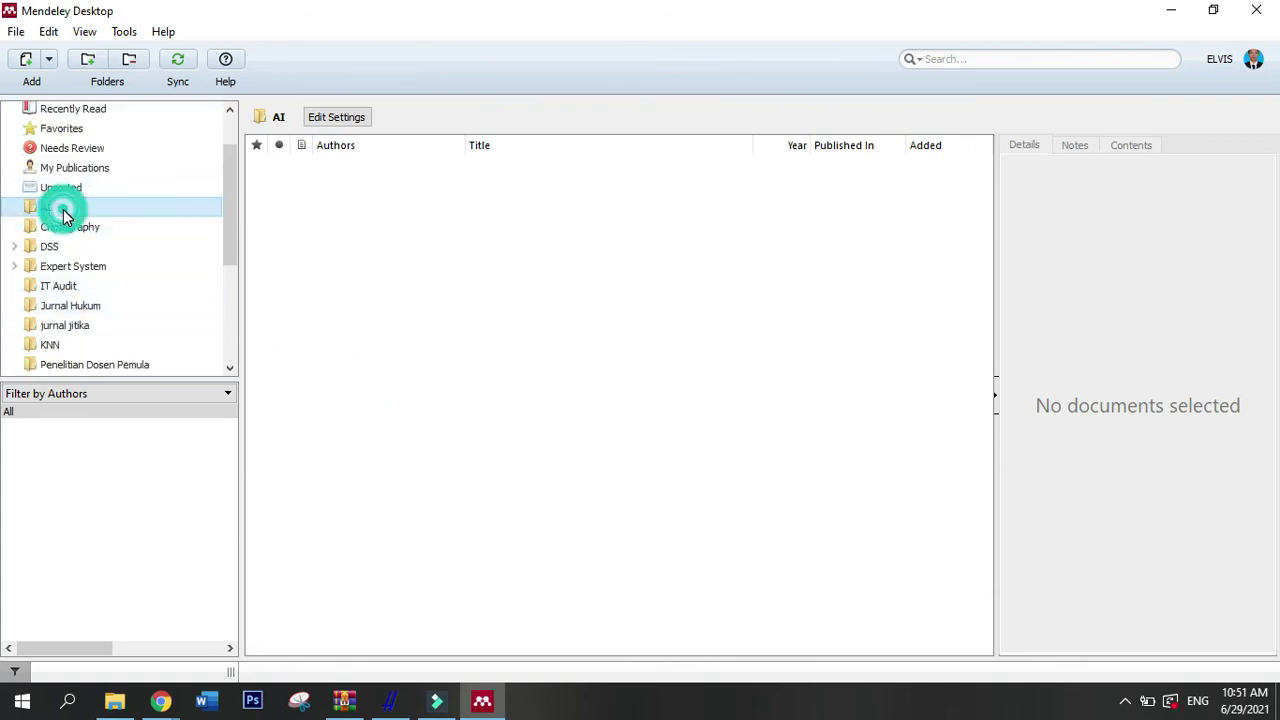
{"action": "left_click", "coordinate": [17, 32]}
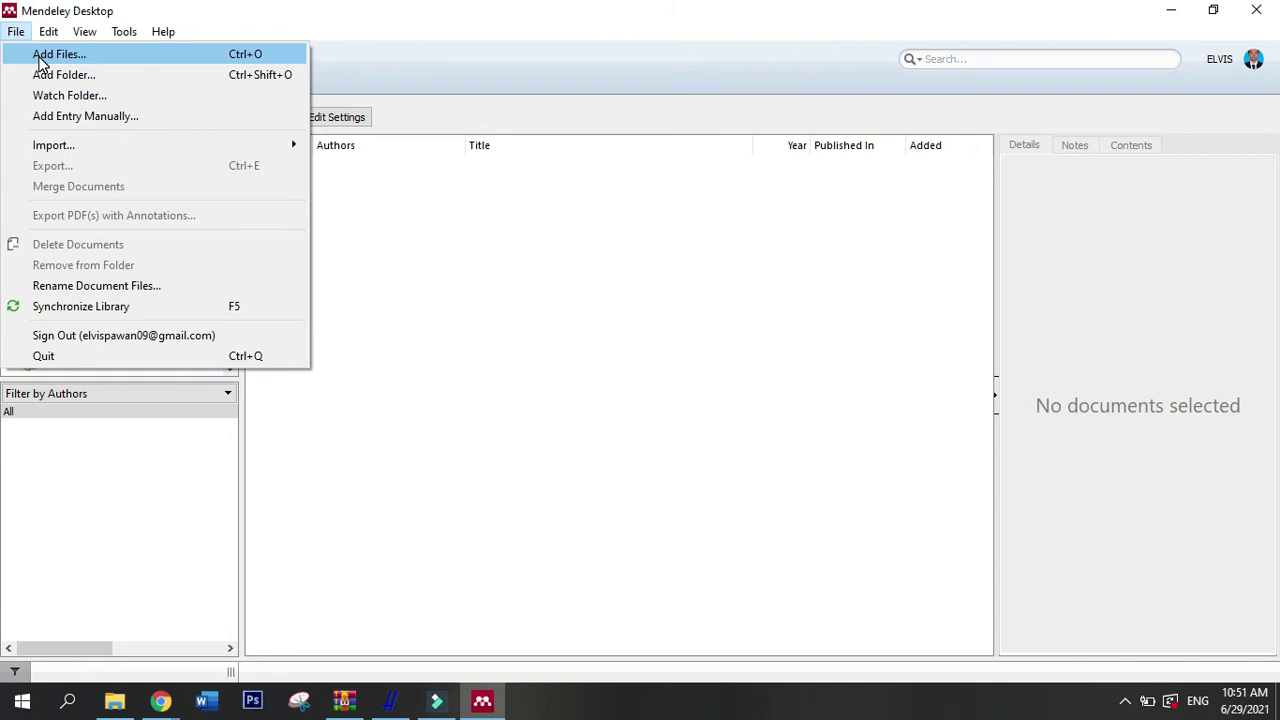
{"action": "left_click", "coordinate": [42, 56]}
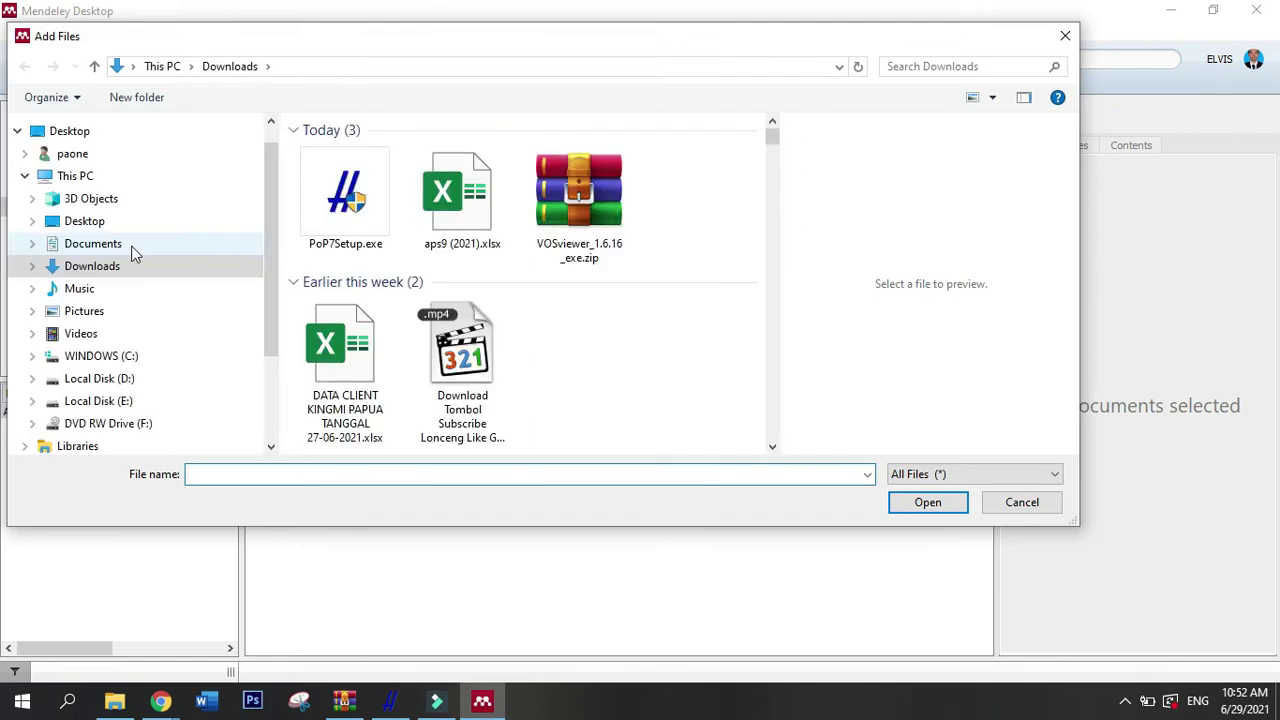
{"action": "left_click", "coordinate": [100, 244]}
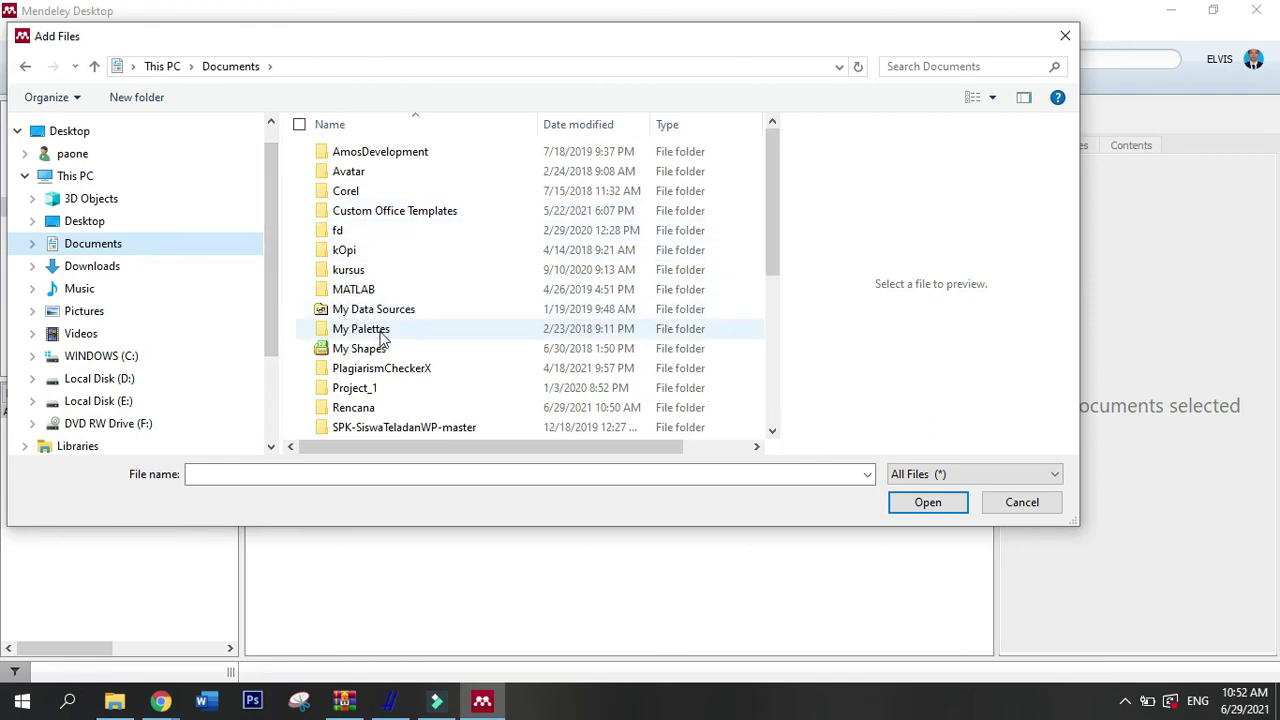
{"action": "double_click", "coordinate": [354, 407]}
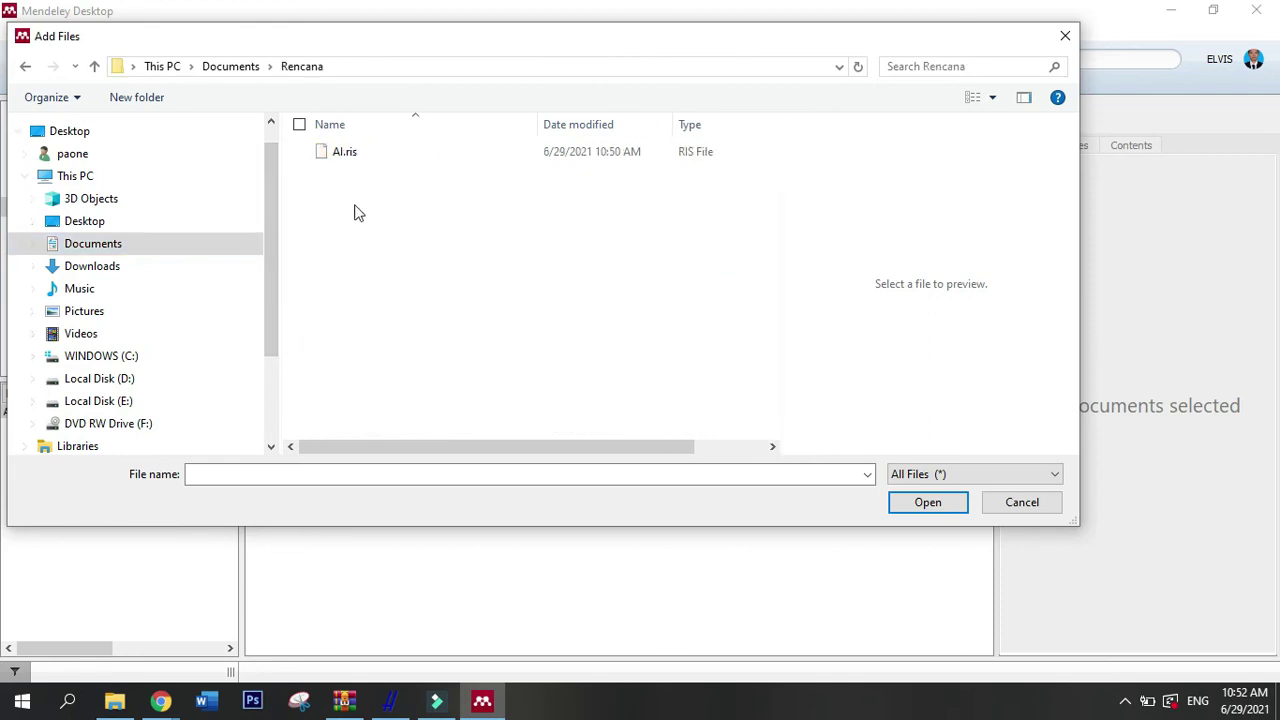
{"action": "left_click", "coordinate": [344, 155]}
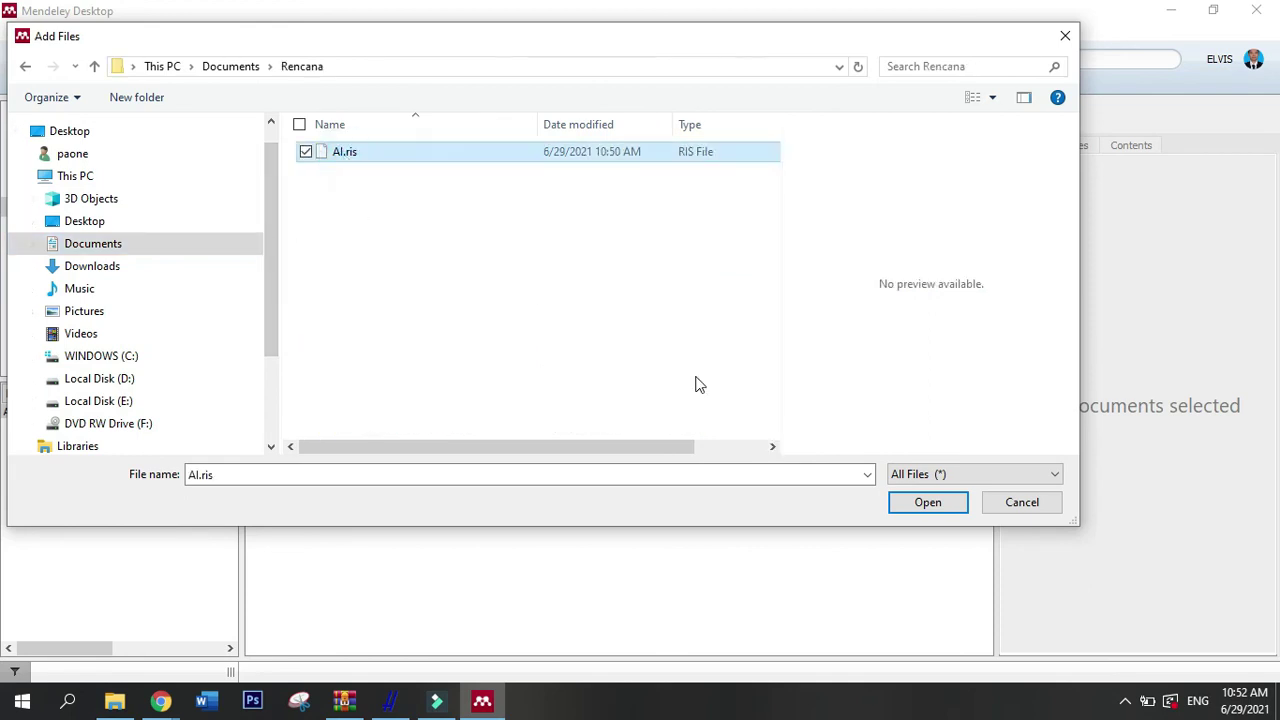
{"action": "left_click", "coordinate": [928, 503]}
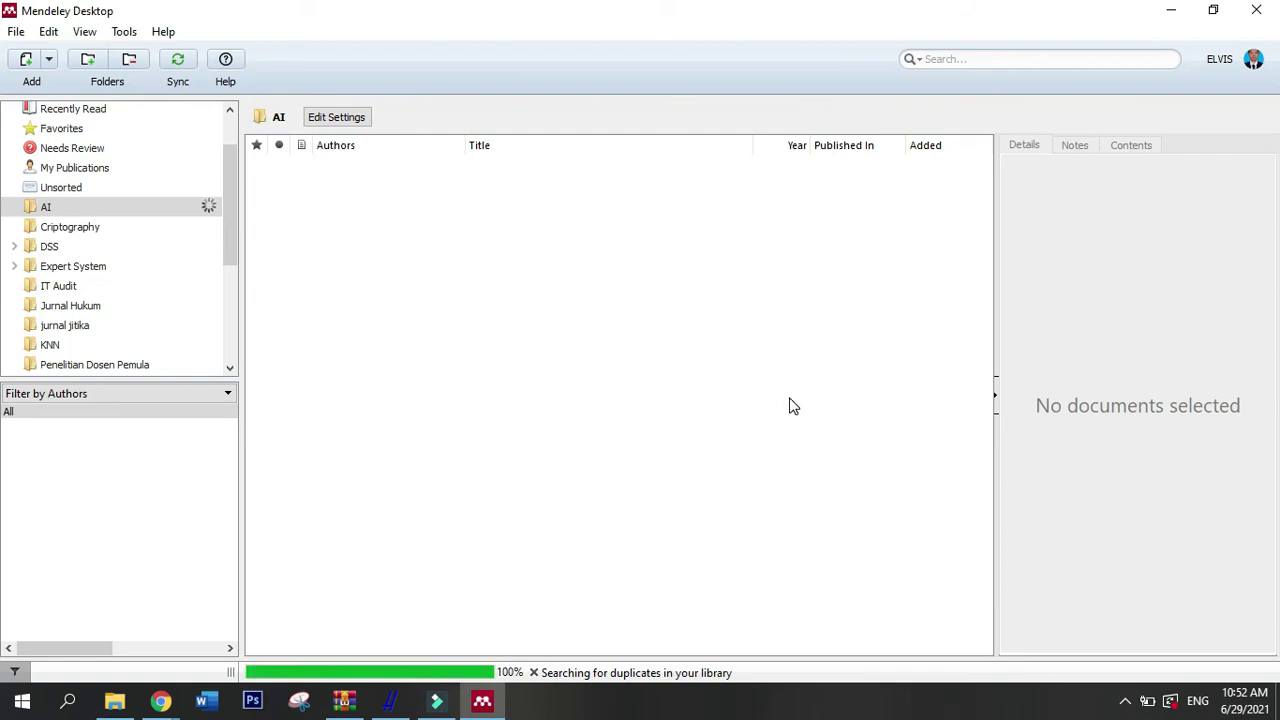
Browse the imported papers in the AI folder and show the details of the first one.
{"action": "scroll", "coordinate": [600, 335], "scroll_direction": "down", "scroll_amount": 1}
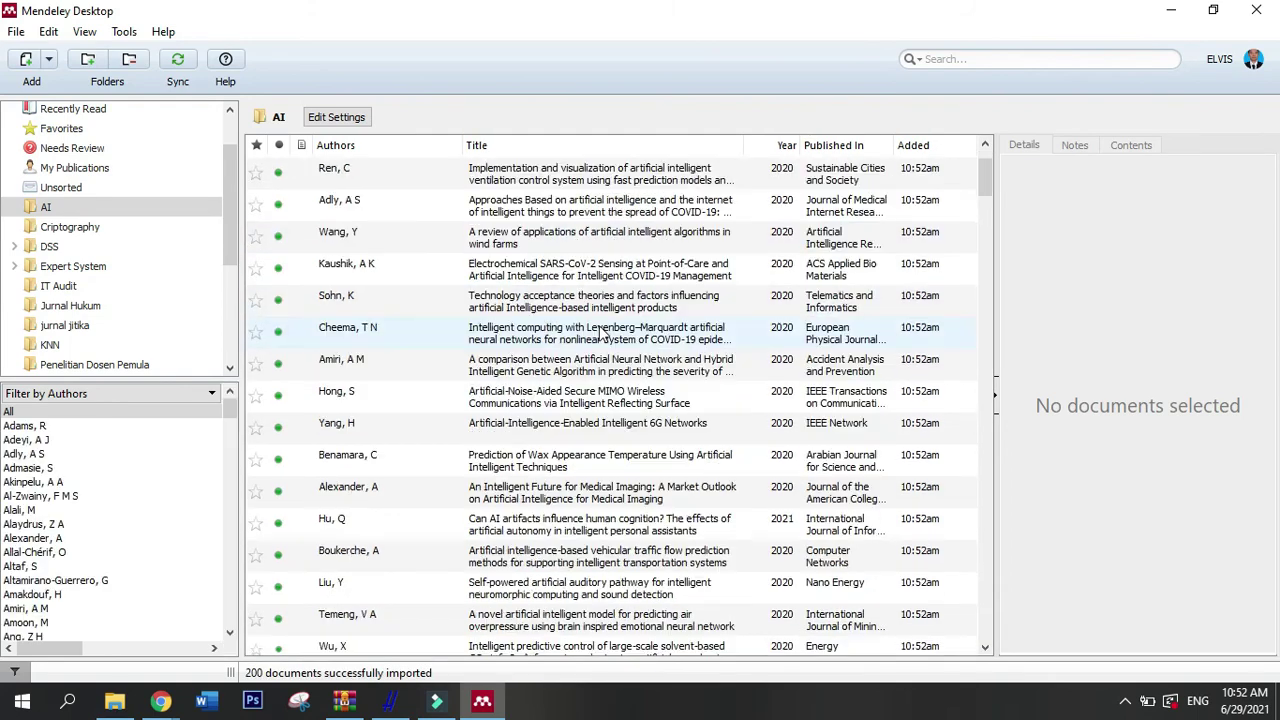
{"action": "scroll", "coordinate": [620, 332], "scroll_direction": "up", "scroll_amount": 1}
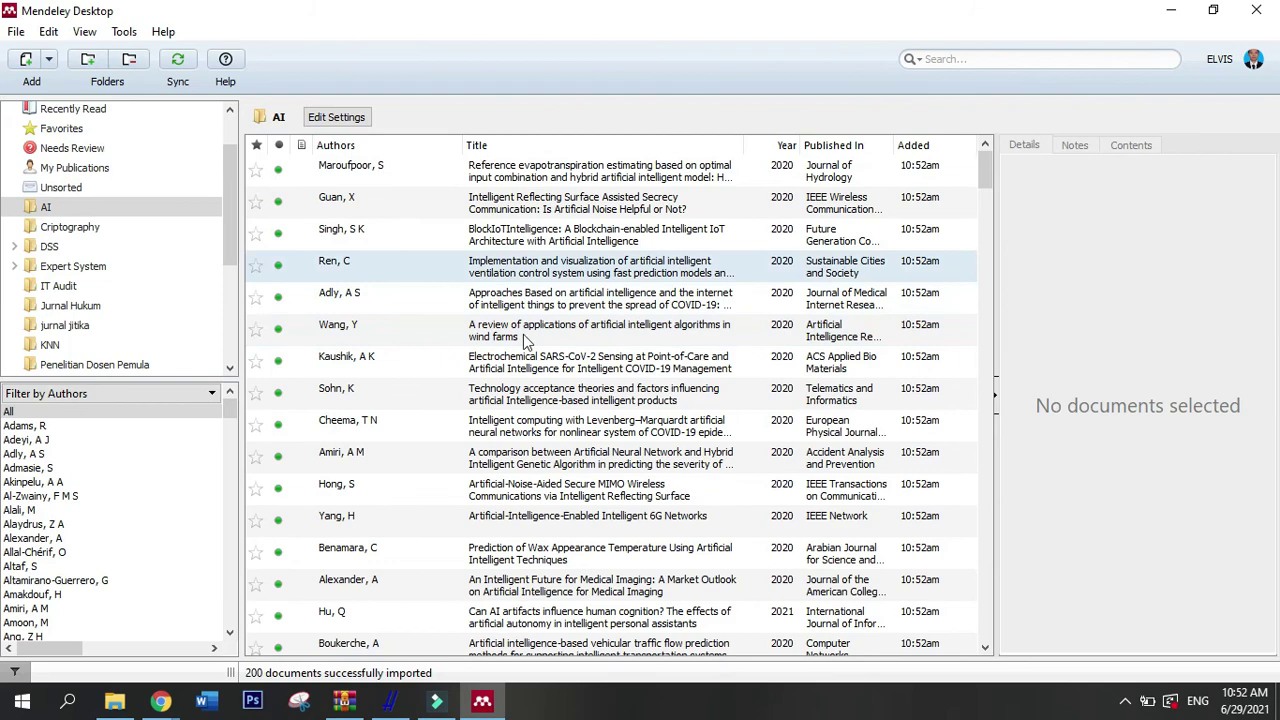
{"action": "scroll", "coordinate": [503, 302], "scroll_direction": "down", "scroll_amount": 12}
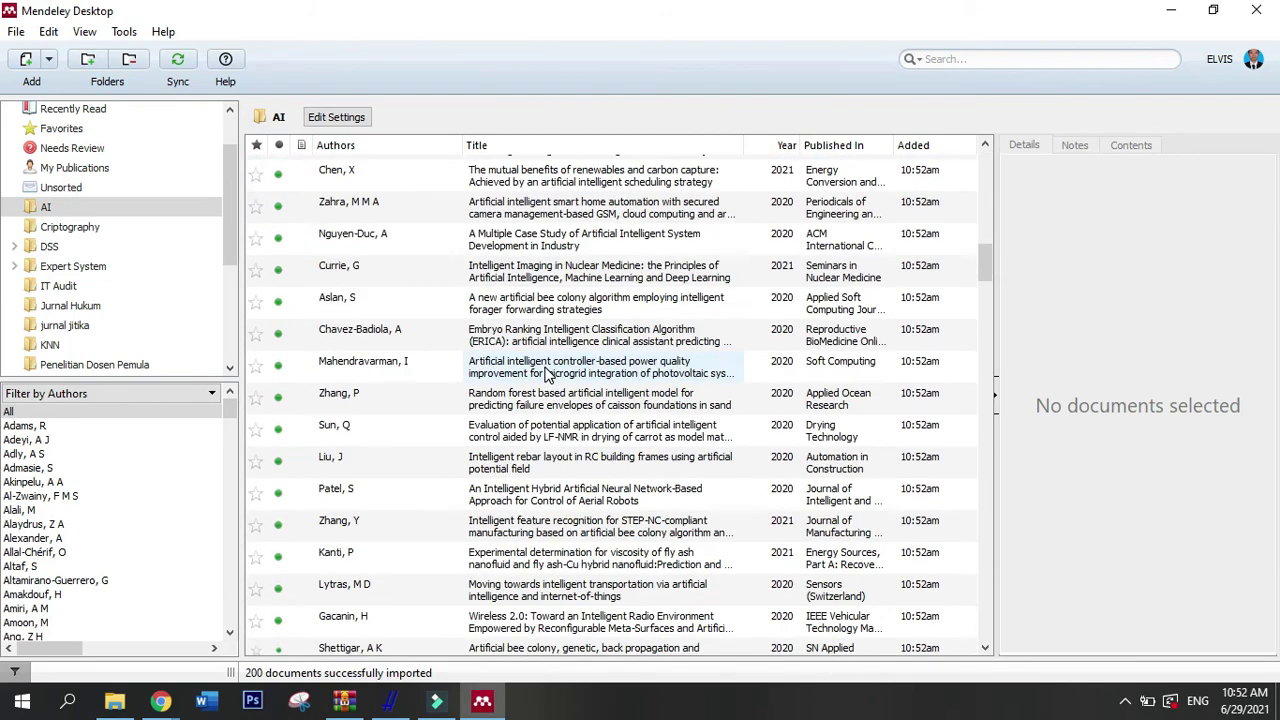
{"action": "scroll", "coordinate": [570, 350], "scroll_direction": "up", "scroll_amount": 12}
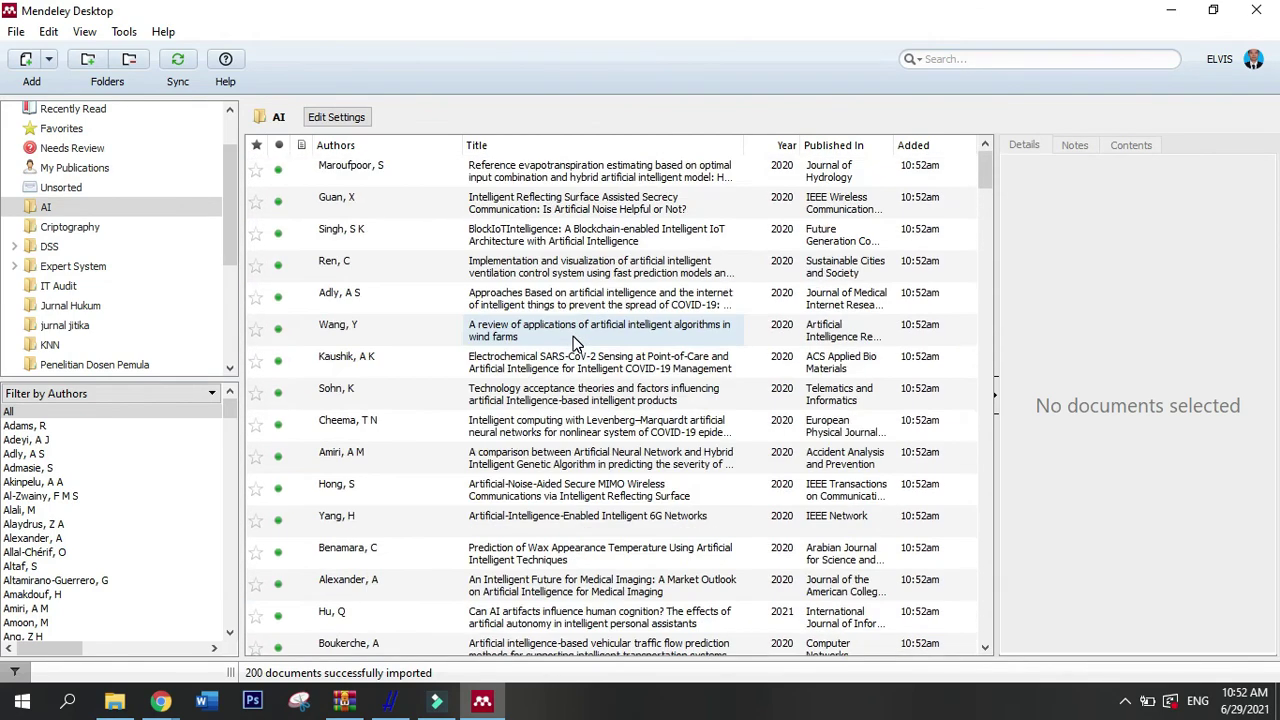
{"action": "left_click", "coordinate": [805, 170]}
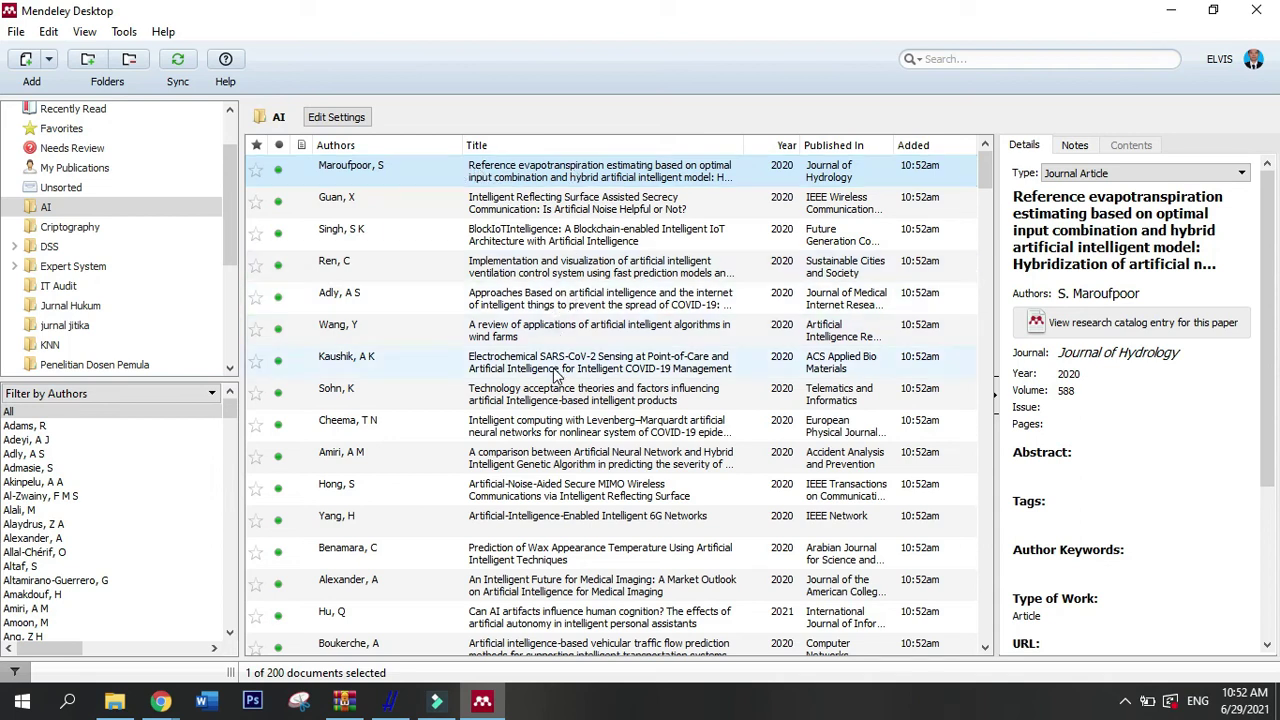
Review the details of "A review of applications of artificial intelligent algorithms in wind farms" and look up its metadata by DOI.
{"action": "left_click", "coordinate": [517, 338]}
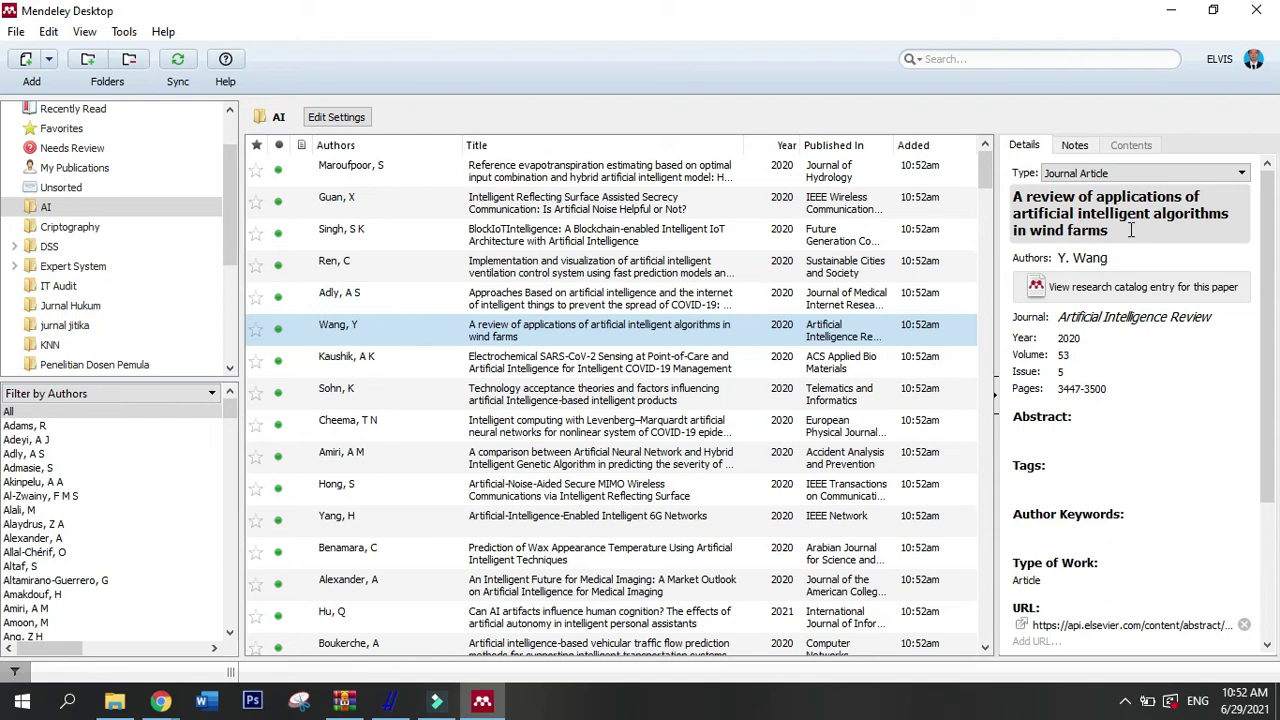
{"action": "left_click", "coordinate": [1122, 233]}
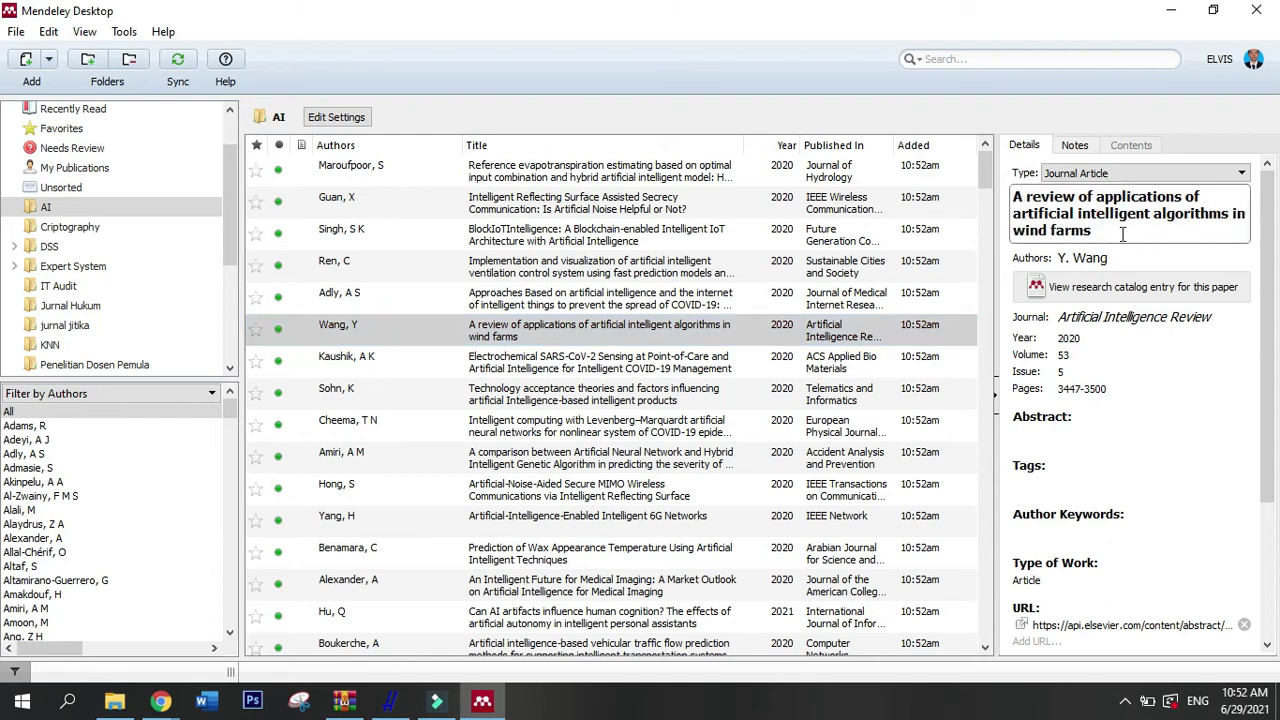
{"action": "scroll", "coordinate": [1130, 245], "scroll_direction": "down", "scroll_amount": 3}
{"action": "scroll", "coordinate": [1145, 255], "scroll_direction": "up", "scroll_amount": 3}
{"action": "scroll", "coordinate": [1133, 310], "scroll_direction": "down", "scroll_amount": 1}
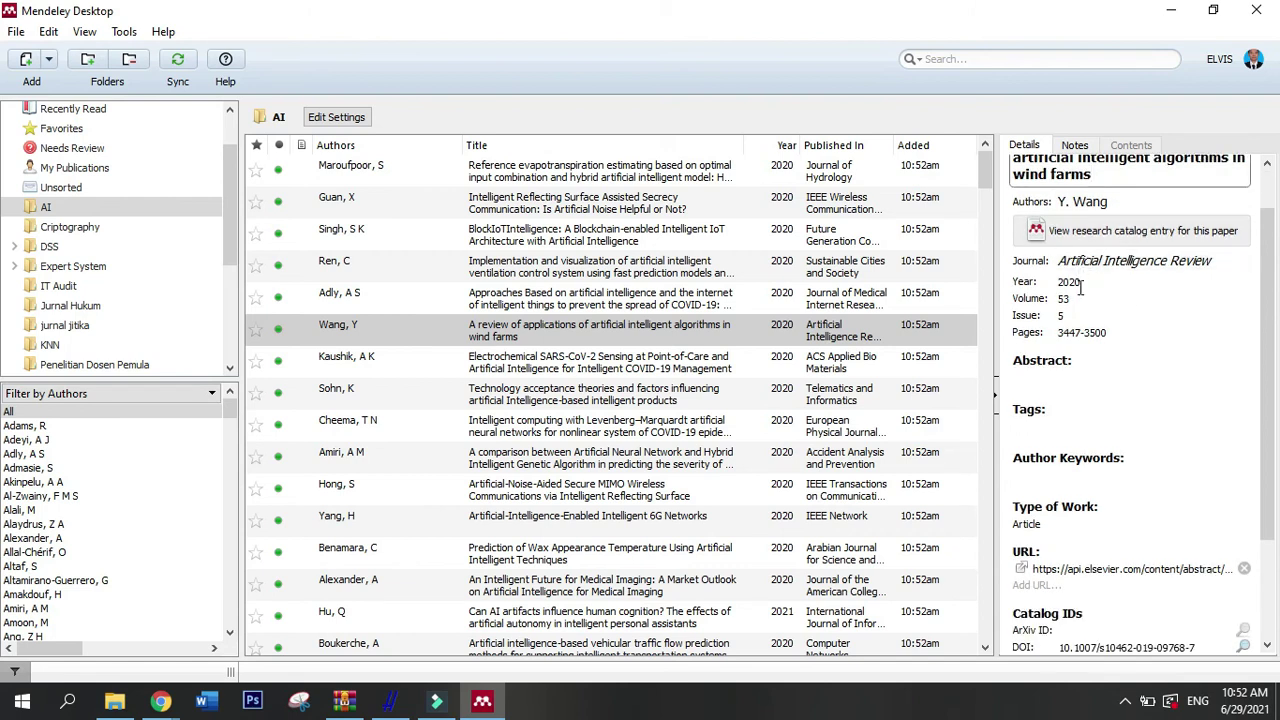
{"action": "scroll", "coordinate": [1077, 300], "scroll_direction": "down", "scroll_amount": 1}
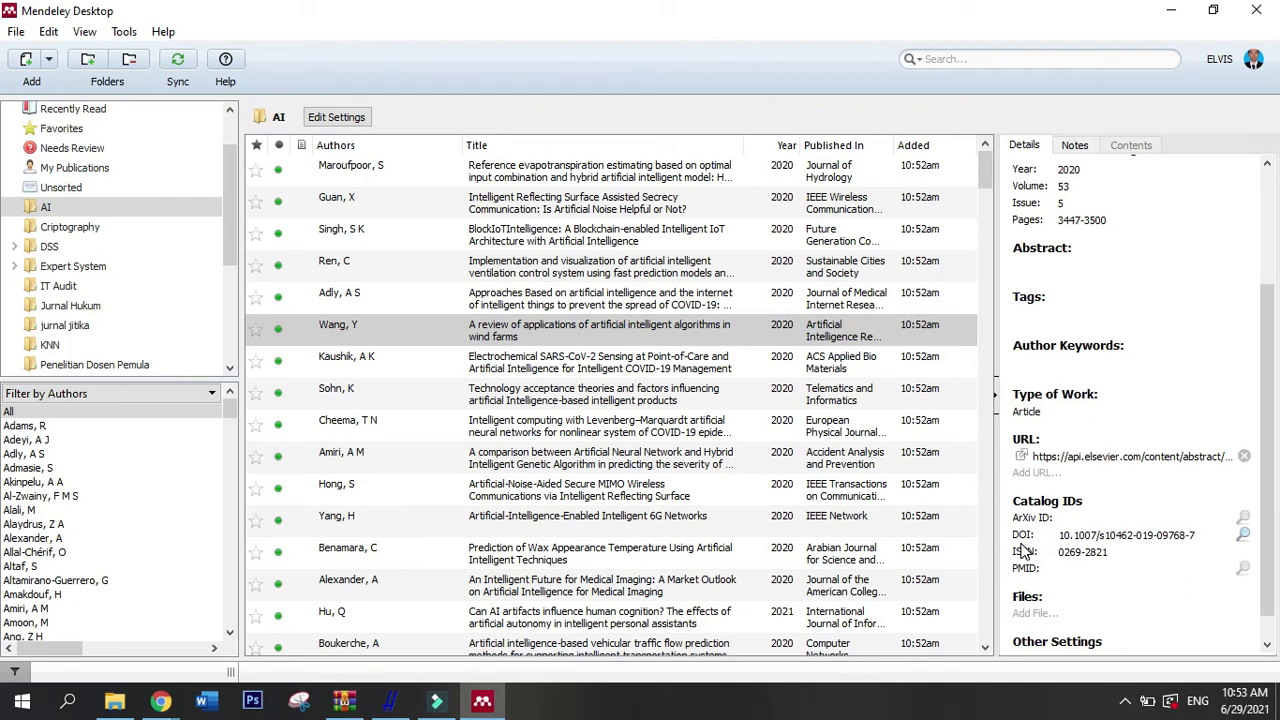
{"action": "left_click", "coordinate": [1243, 537]}
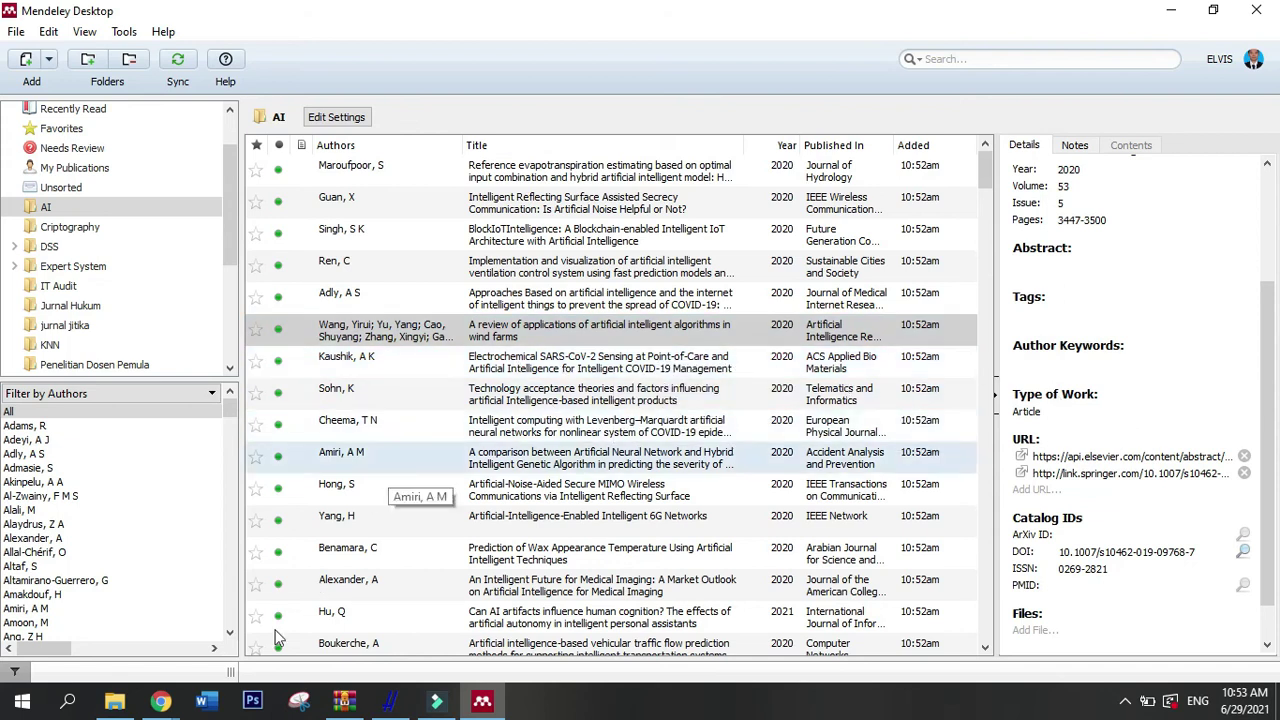
Switch to Chrome, search Google for "sci hub" in a new tab and open the sci-hub.se result.
{"action": "mouse_move", "coordinate": [160, 703]}
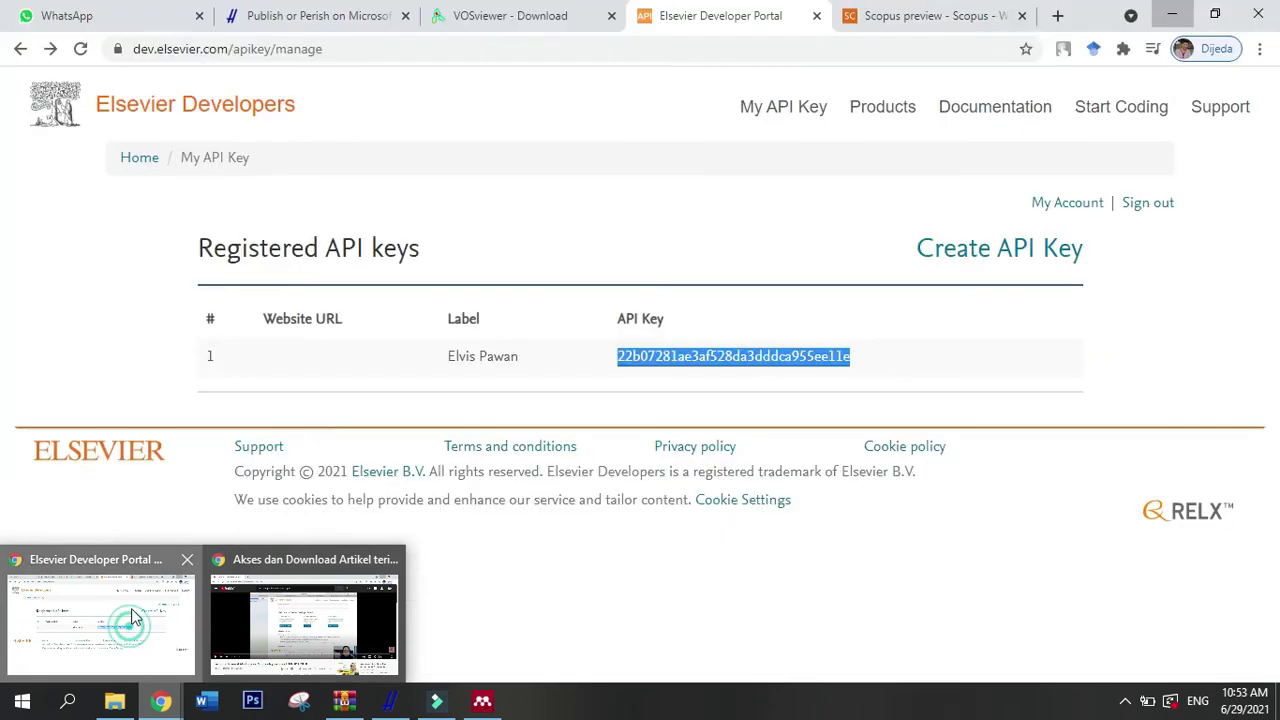
{"action": "left_click", "coordinate": [90, 610]}
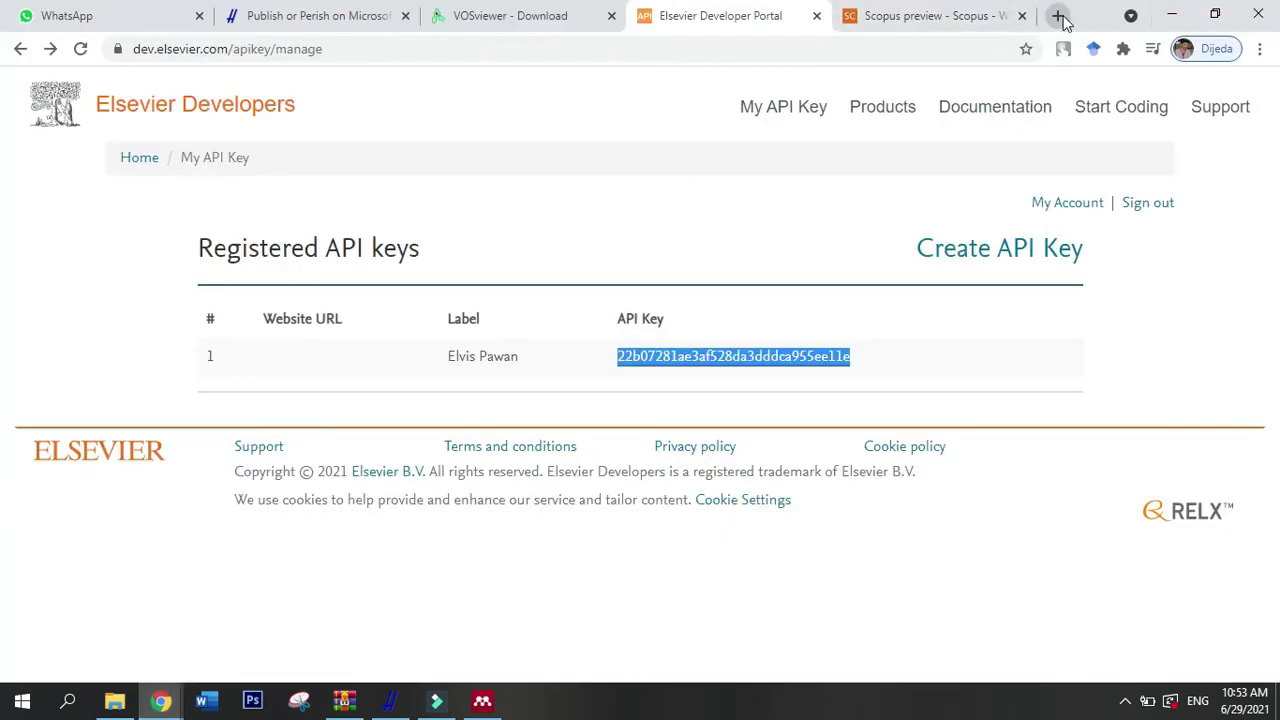
{"action": "left_click", "coordinate": [1058, 15]}
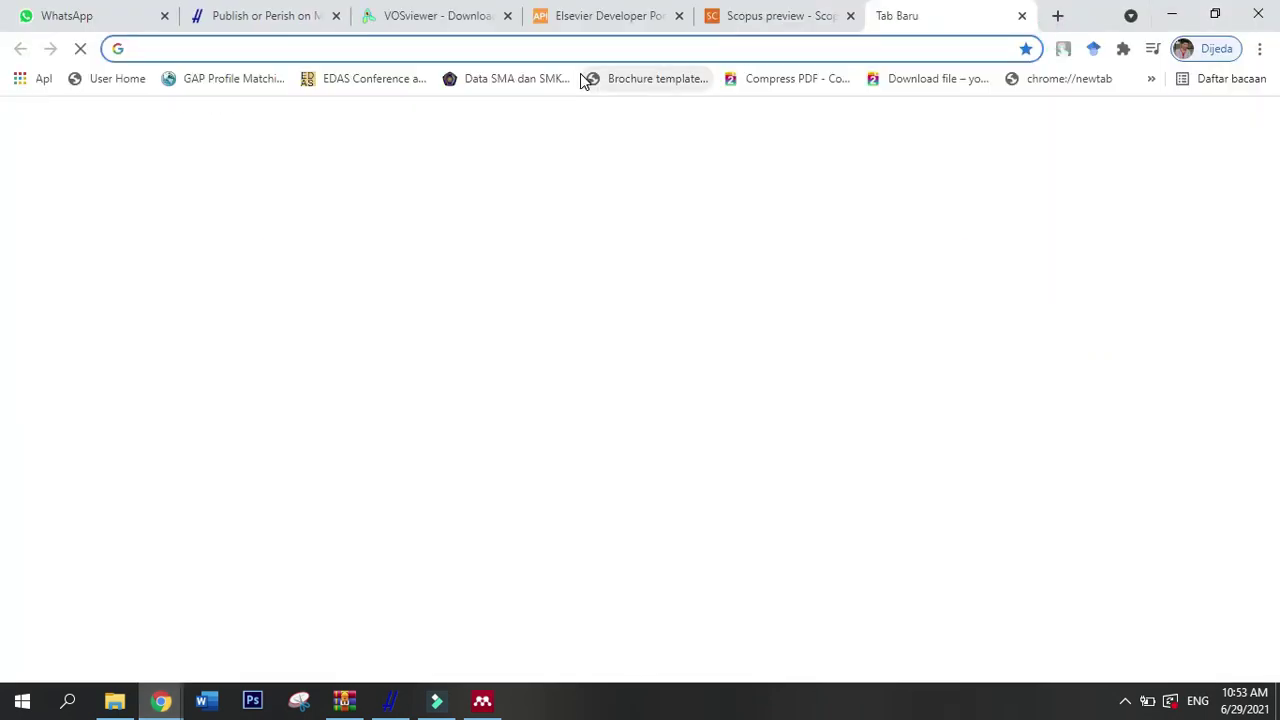
{"action": "type", "text": "sci"}
{"action": "key", "text": "Down"}
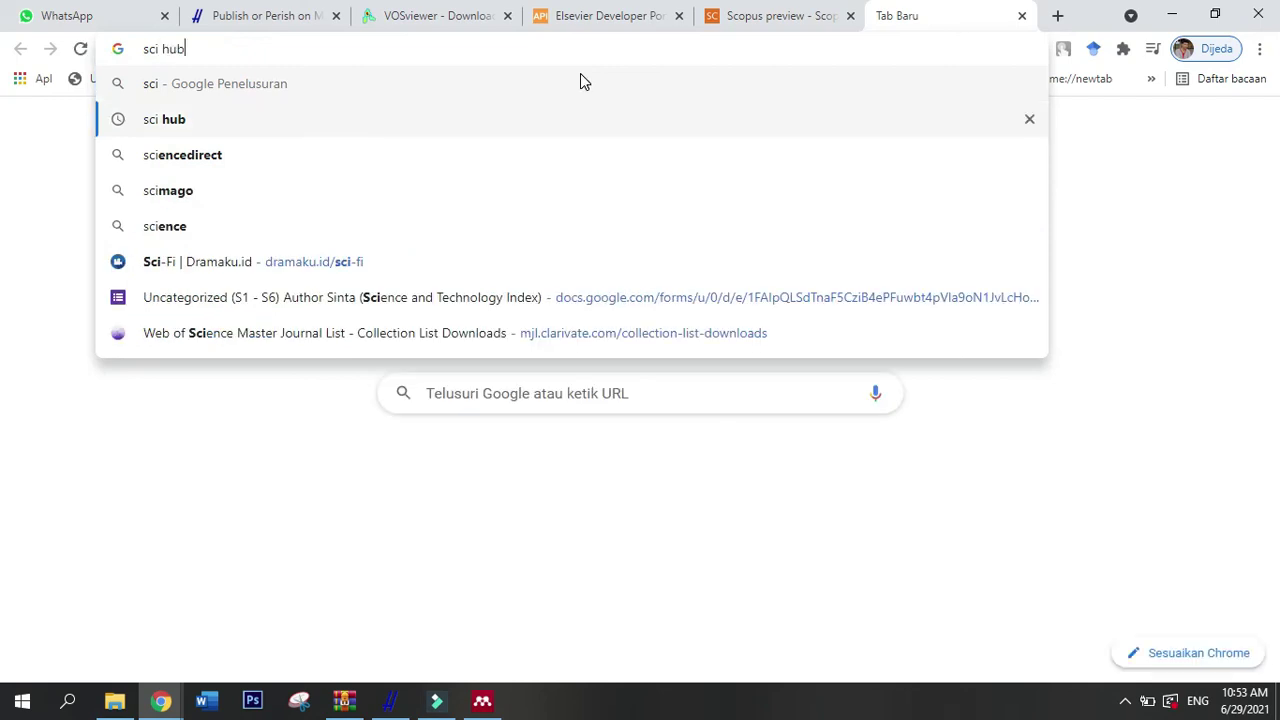
{"action": "key", "text": "Return"}
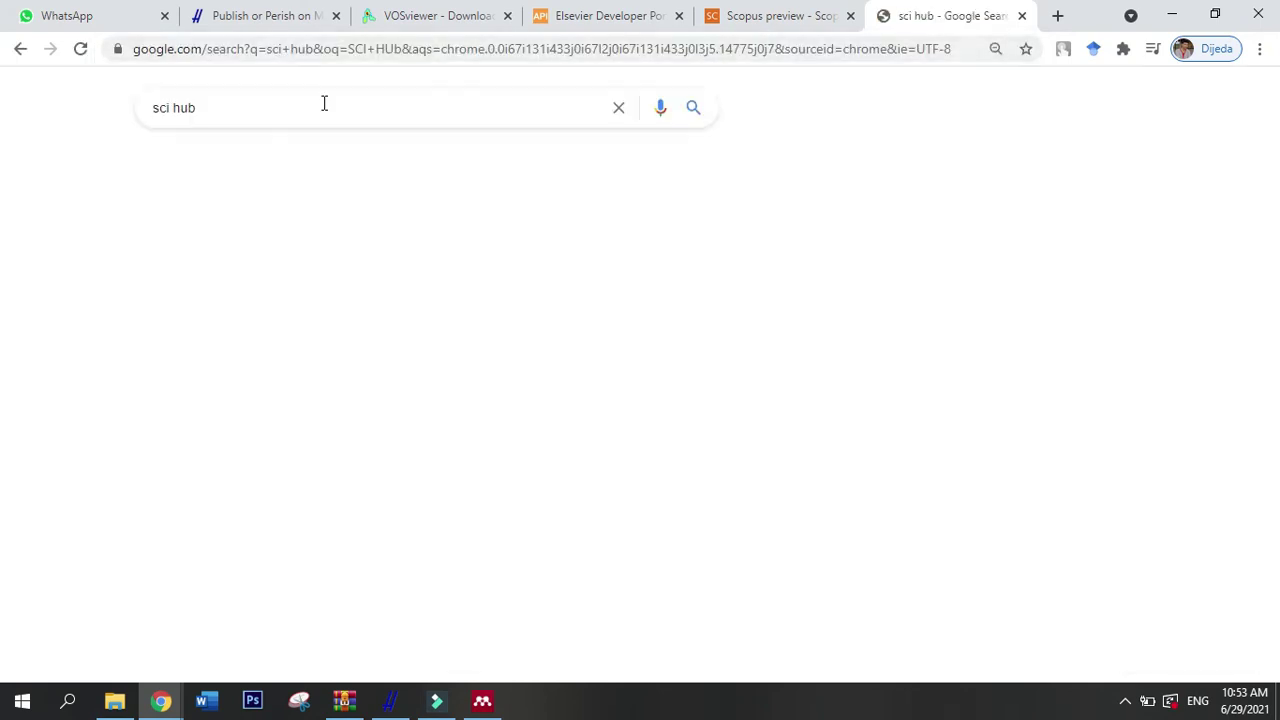
{"action": "left_click", "coordinate": [208, 252]}
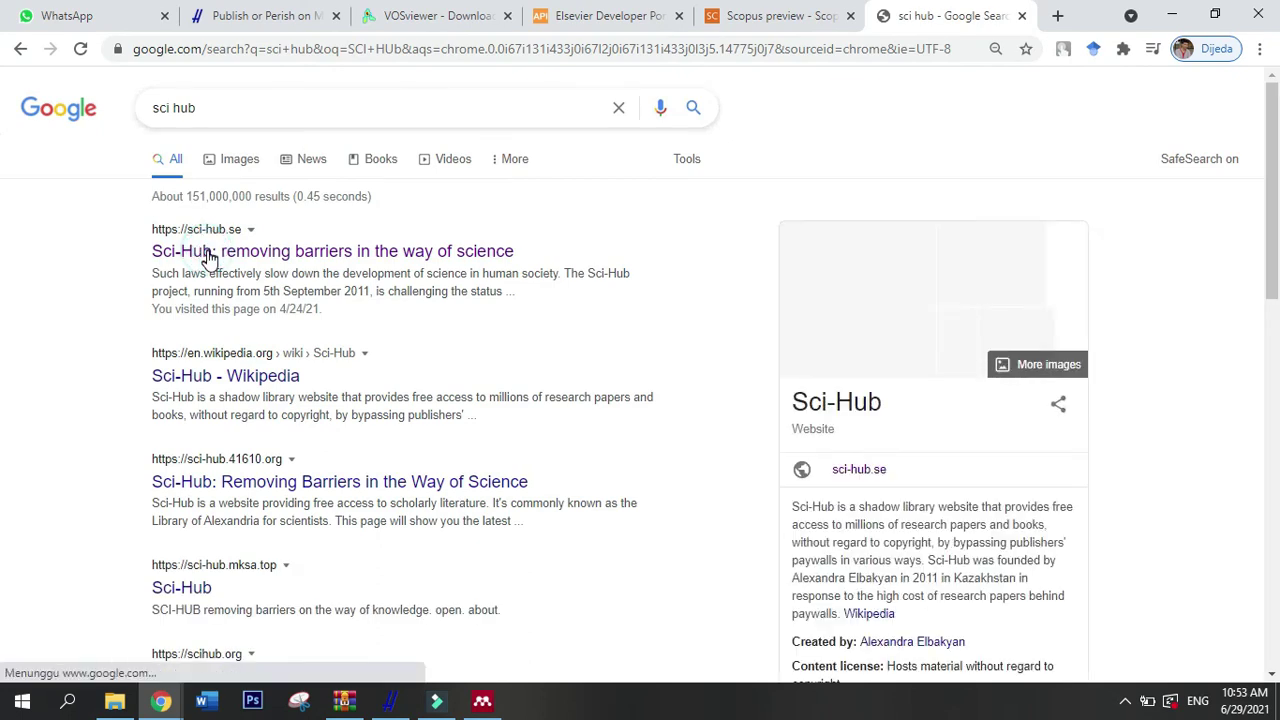